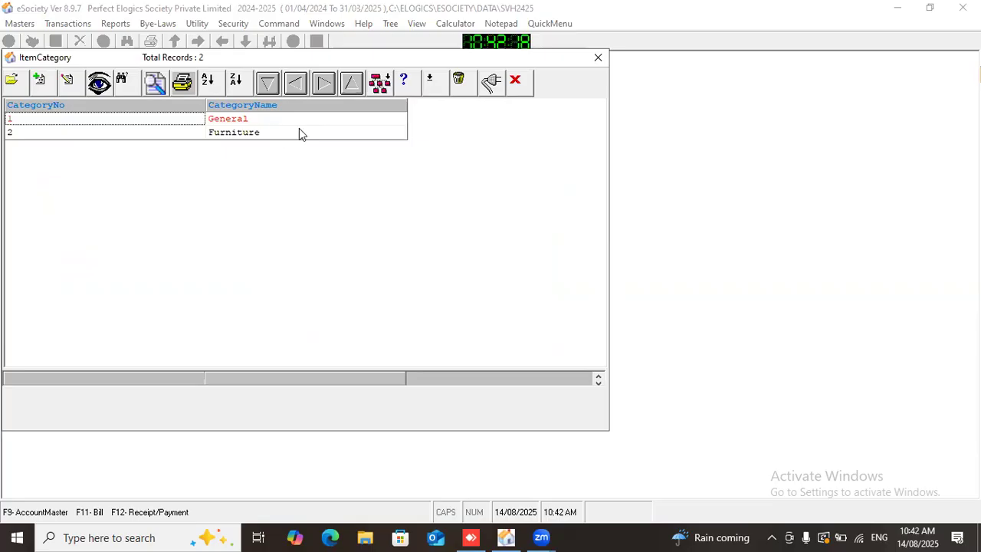
Add an item category named Electrical Appliances with account group ASSET, save it and close the category form
{"action": "left_click", "coordinate": [598, 59]}
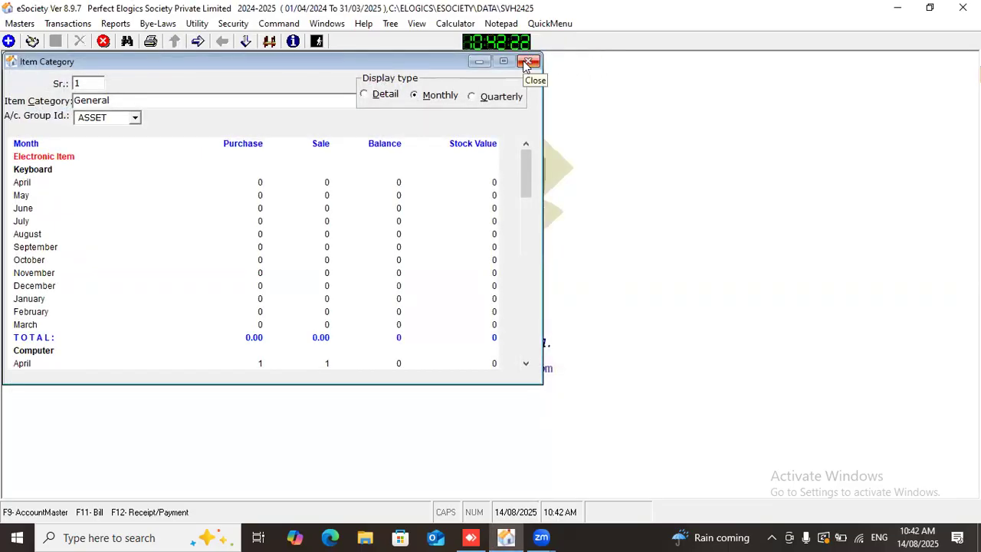
{"action": "left_click", "coordinate": [9, 41]}
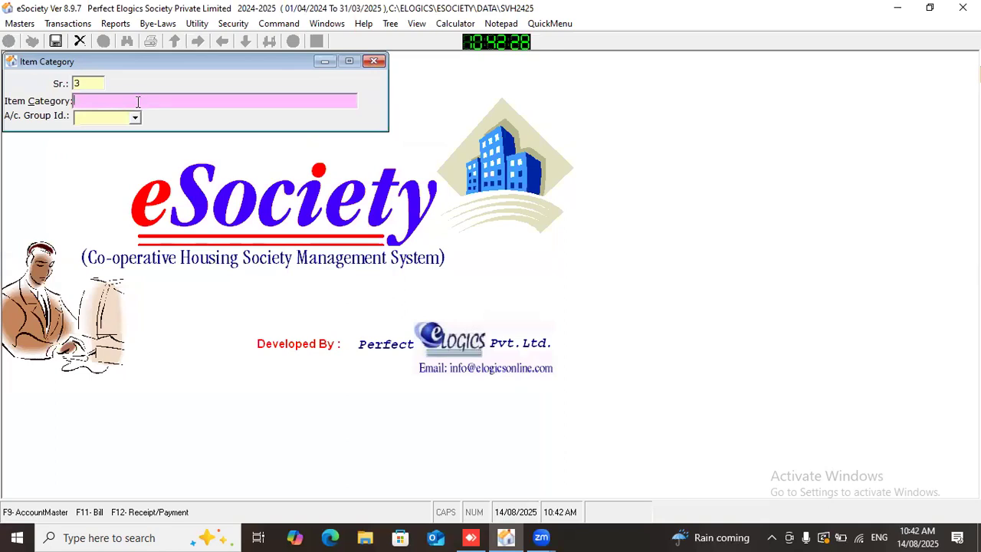
{"action": "type", "text": "Electrical Appliances"}
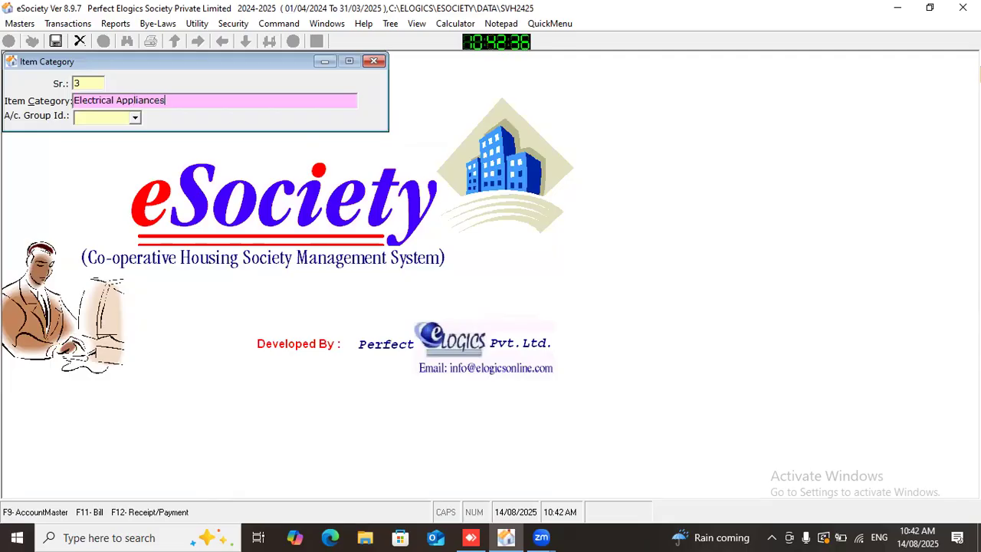
{"action": "left_click", "coordinate": [135, 119]}
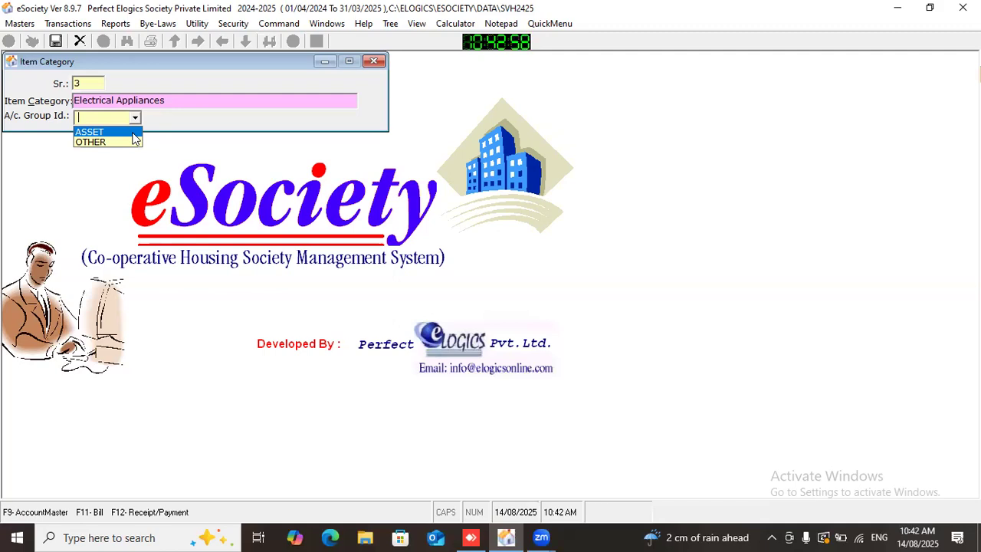
{"action": "left_click", "coordinate": [133, 133]}
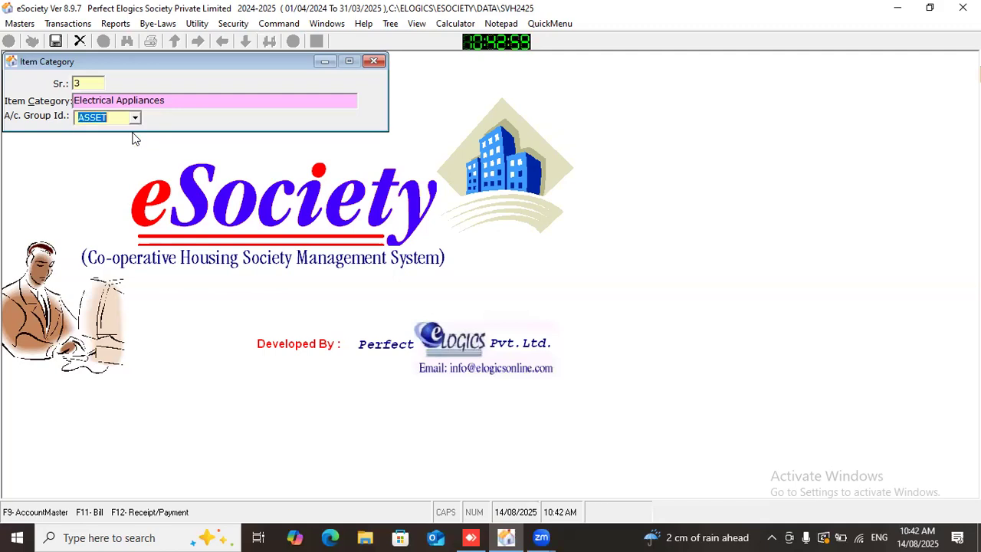
{"action": "left_click", "coordinate": [54, 44]}
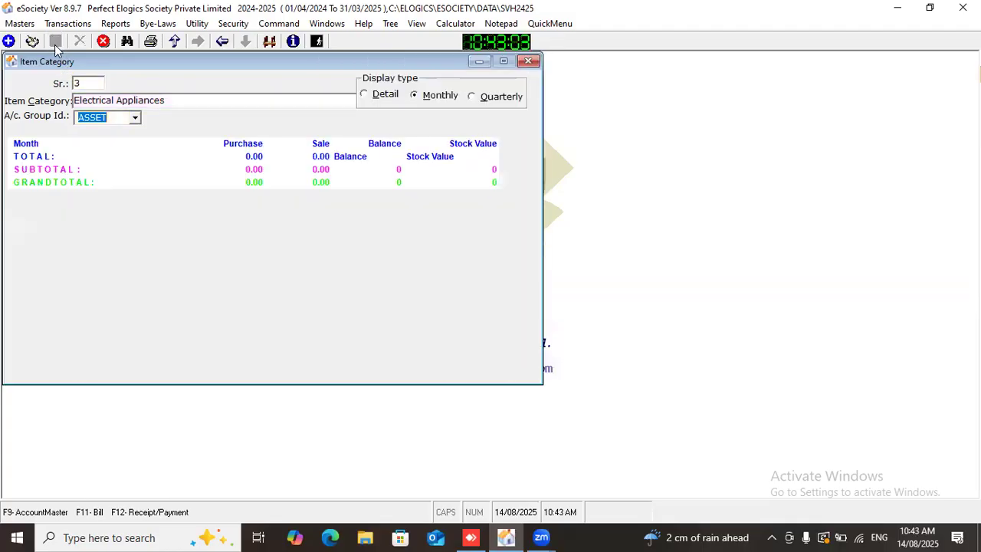
{"action": "left_click", "coordinate": [528, 62]}
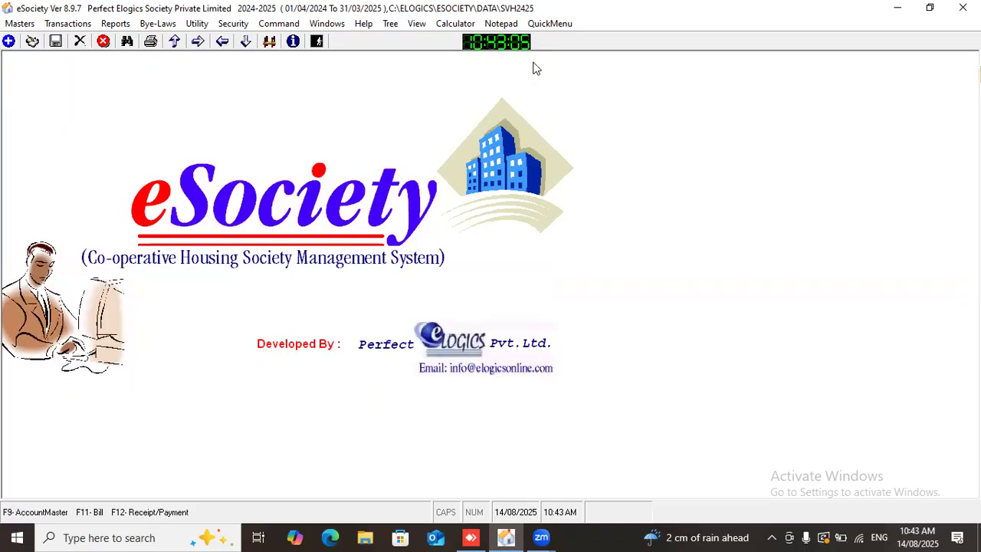
Start a new item subcategory named Electrical Equipment under the Electrical Appliances category
{"action": "left_click", "coordinate": [391, 23]}
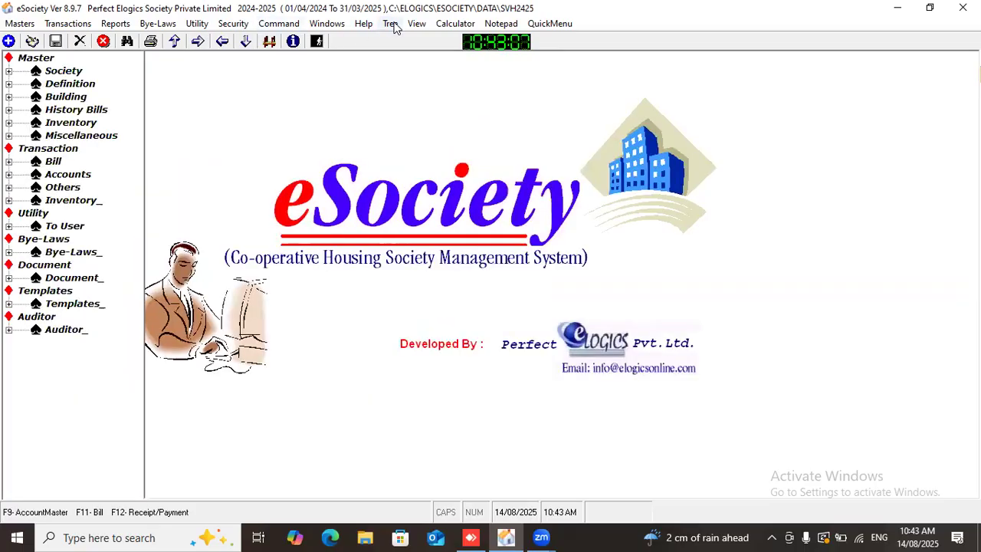
{"action": "left_click", "coordinate": [9, 123]}
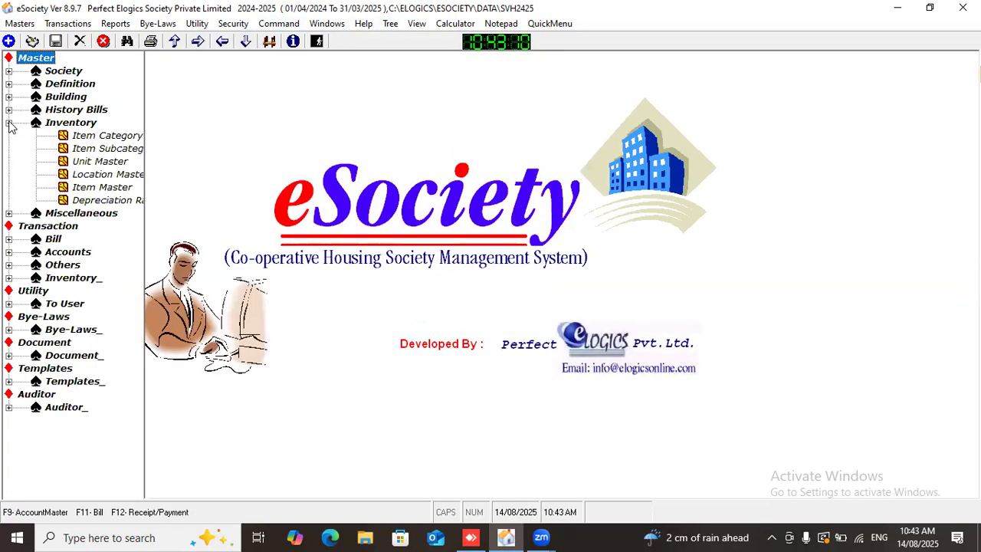
{"action": "double_click", "coordinate": [121, 150]}
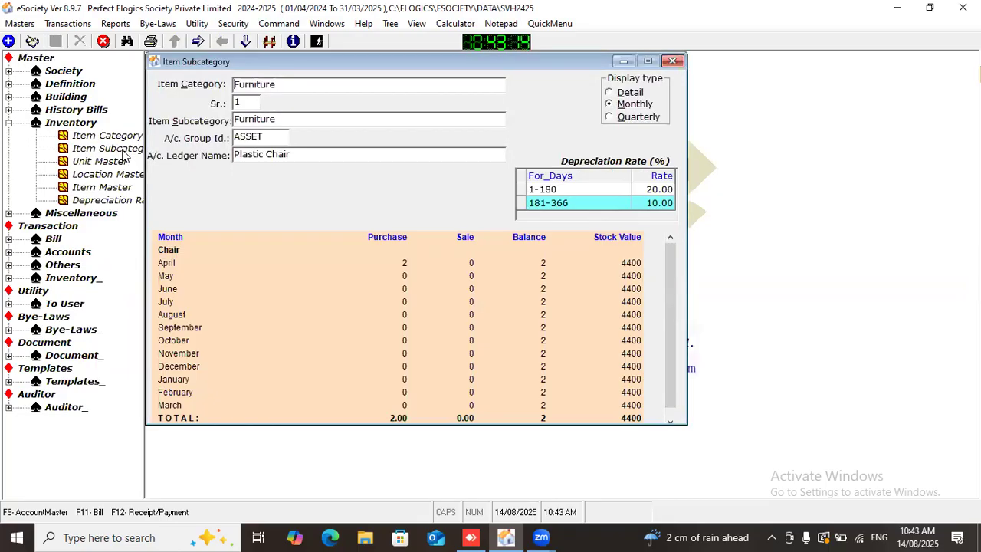
{"action": "left_click", "coordinate": [8, 41]}
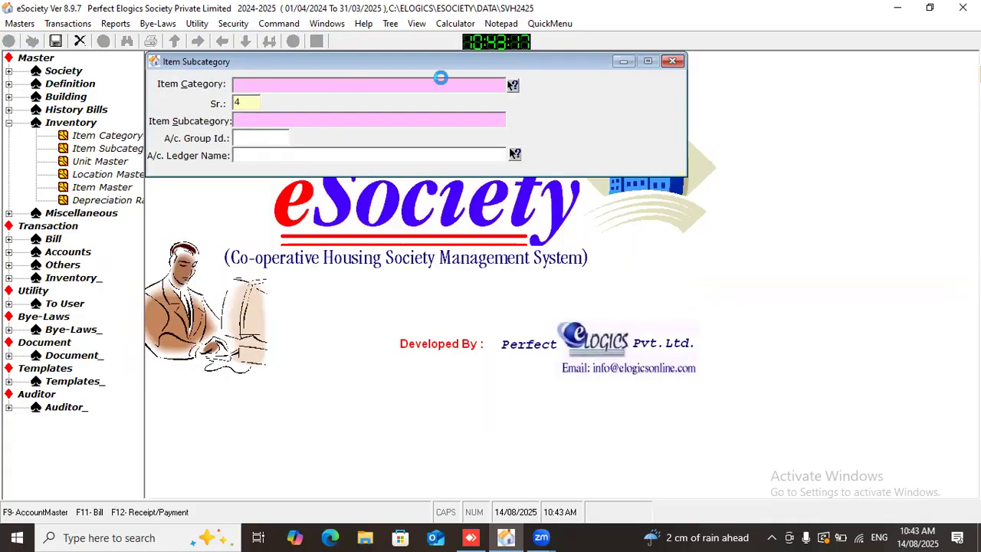
{"action": "left_click", "coordinate": [512, 86]}
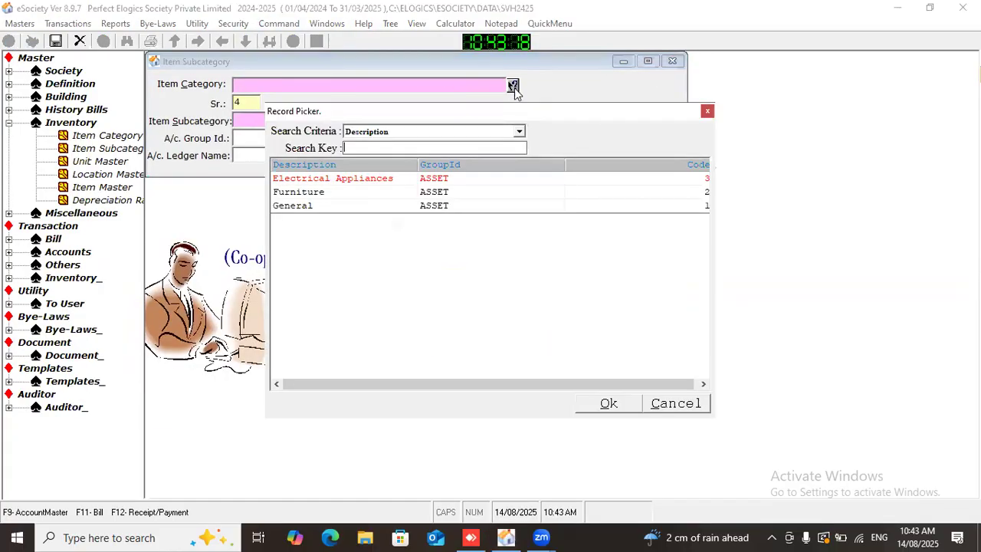
{"action": "double_click", "coordinate": [397, 184]}
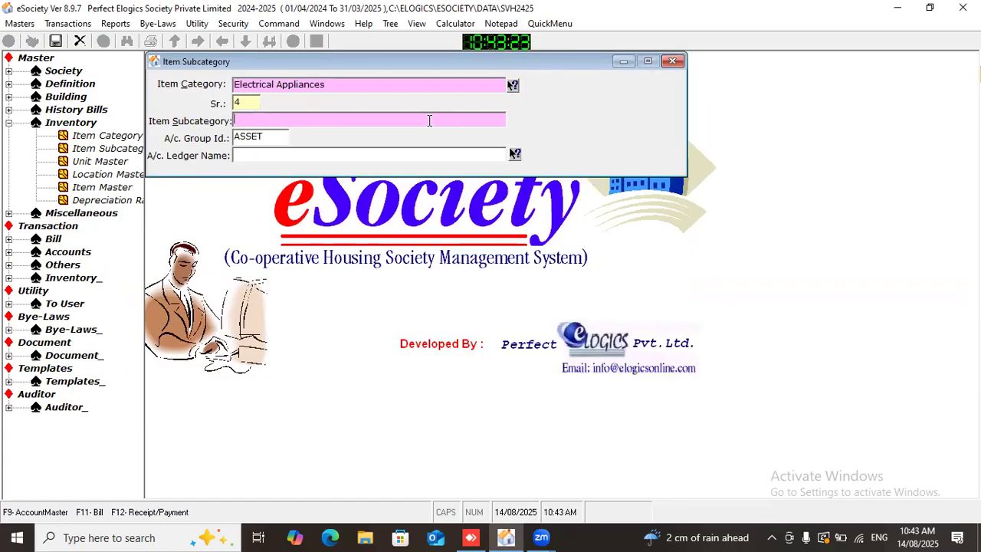
{"action": "type", "text": "Electrical Equipment"}
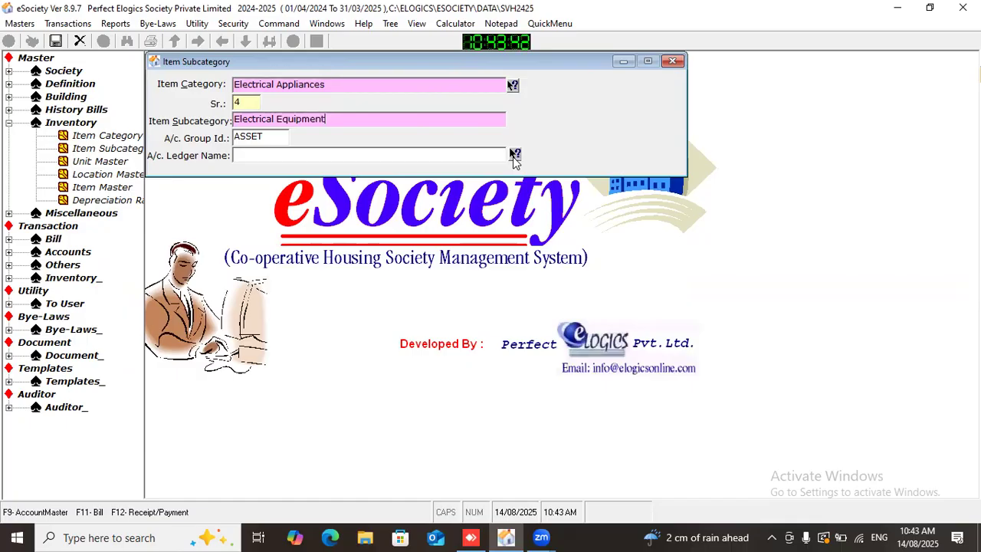
Create and save a ledger head named Electrical Meter Box under the FIXED ASSETS subgroup, then close the ledger form
{"action": "left_click", "coordinate": [561, 25]}
{"action": "left_click", "coordinate": [931, 91]}
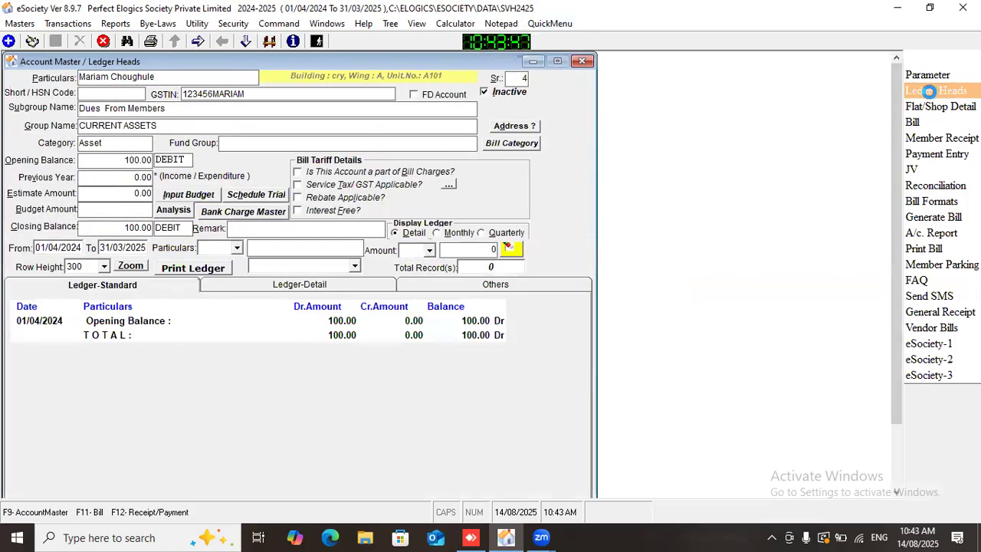
{"action": "left_click", "coordinate": [9, 42]}
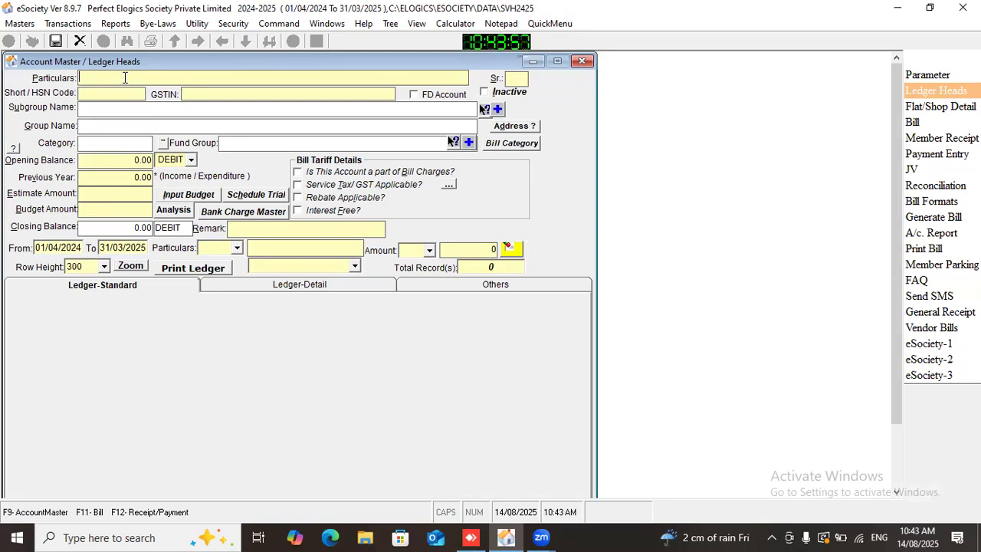
{"action": "type", "text": "Electrical Meter Box"}
{"action": "left_click", "coordinate": [485, 109]}
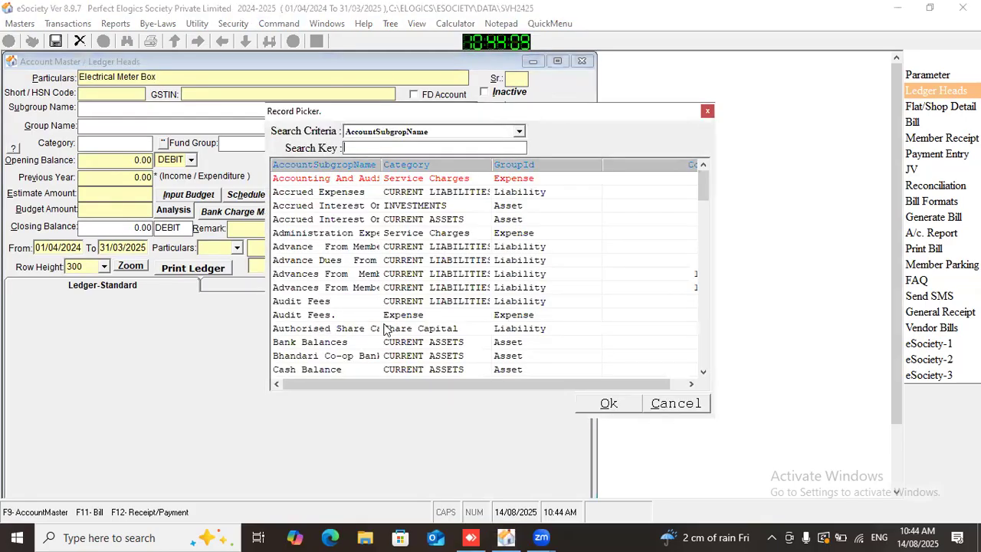
{"action": "left_click", "coordinate": [331, 335]}
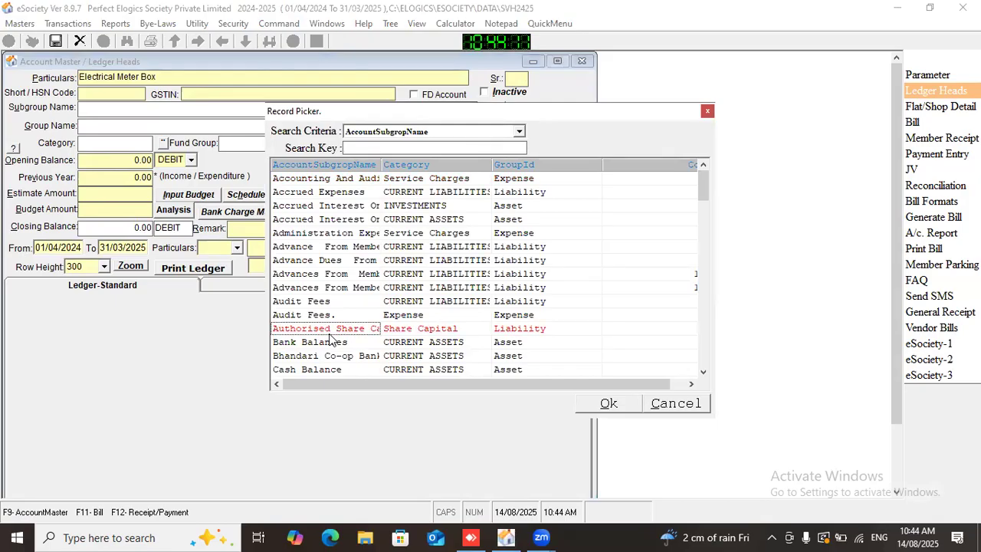
{"action": "type", "text": "FIXED ASSETS"}
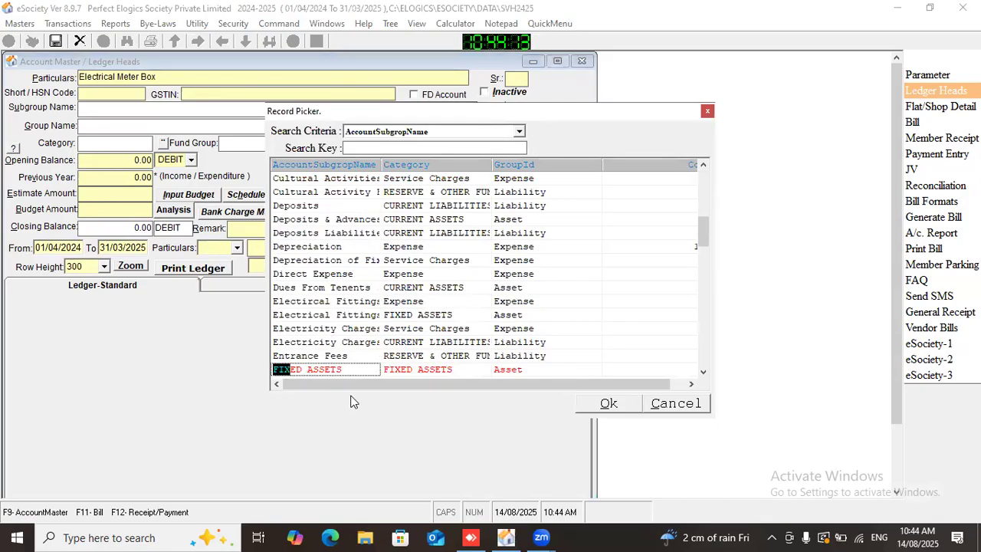
{"action": "double_click", "coordinate": [349, 370]}
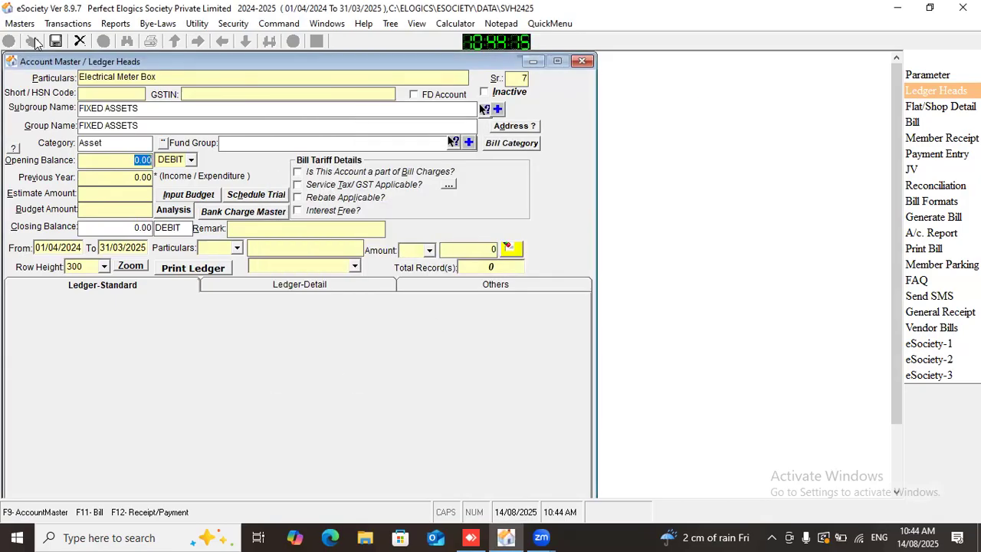
{"action": "left_click", "coordinate": [54, 41]}
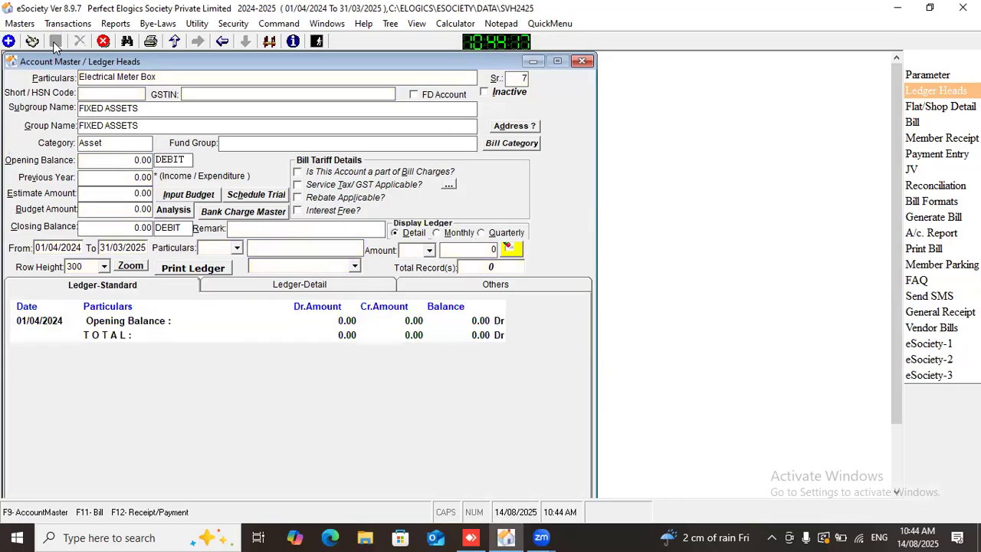
{"action": "left_click", "coordinate": [581, 62]}
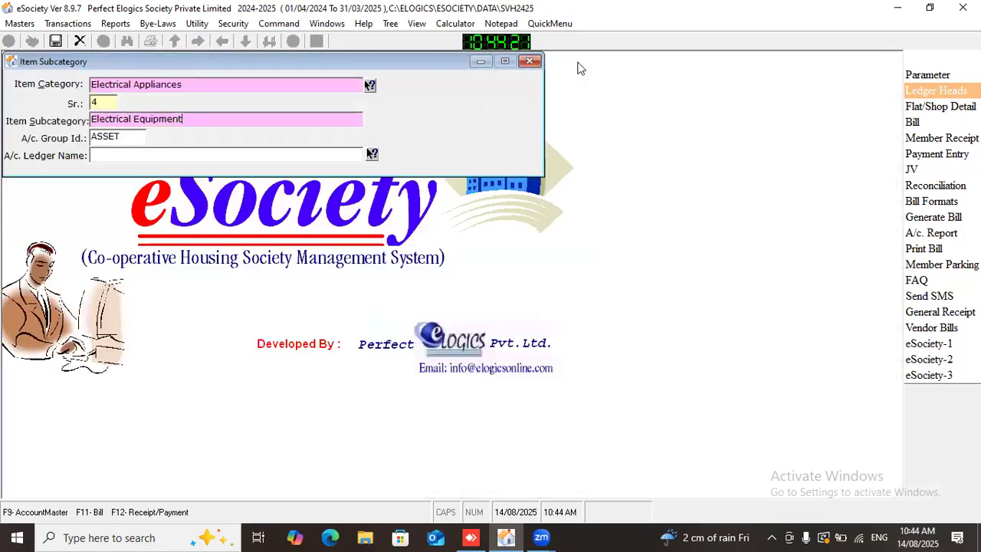
Assign the Electrical Meter Box ledger to the Electrical Equipment subcategory, save the record and close the form
{"action": "left_click", "coordinate": [373, 156]}
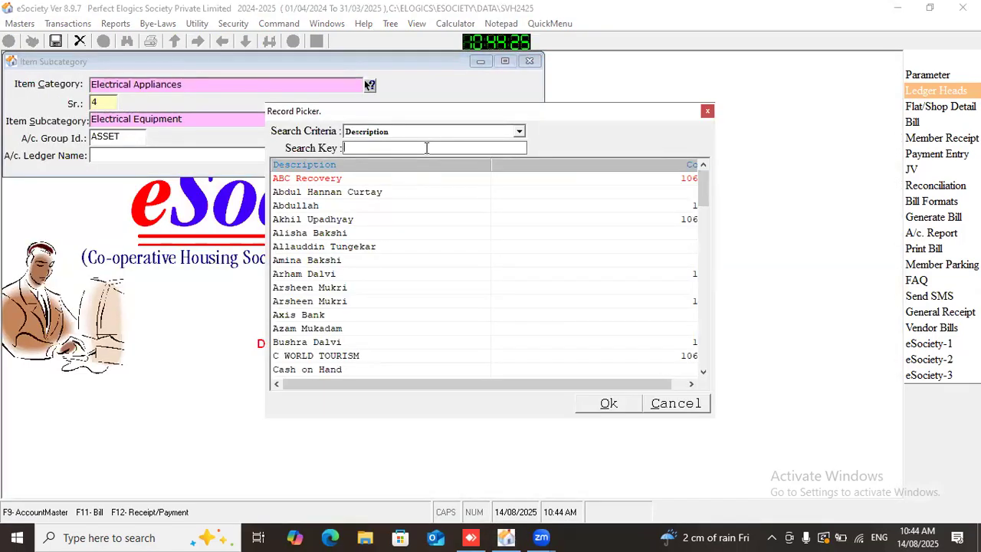
{"action": "type", "text": "ele"}
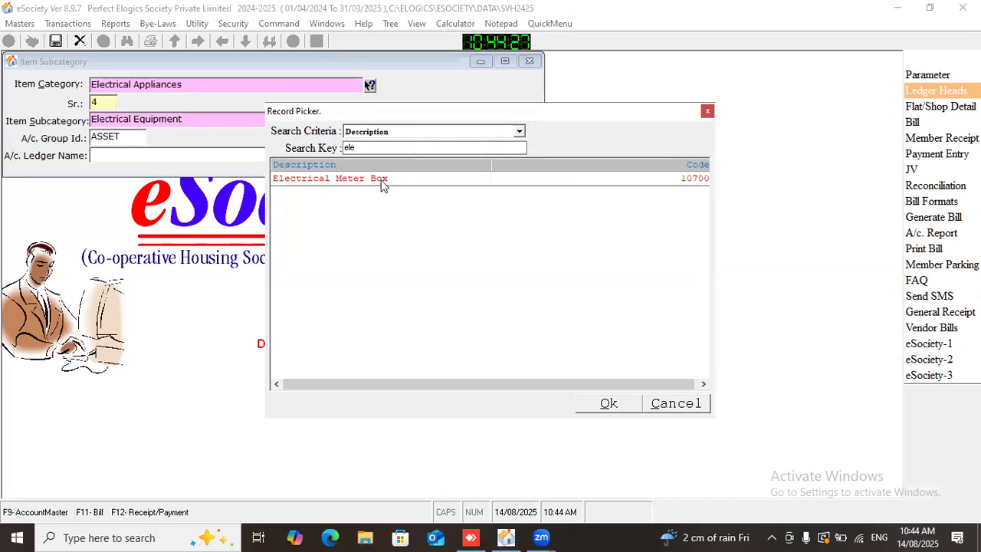
{"action": "double_click", "coordinate": [383, 178]}
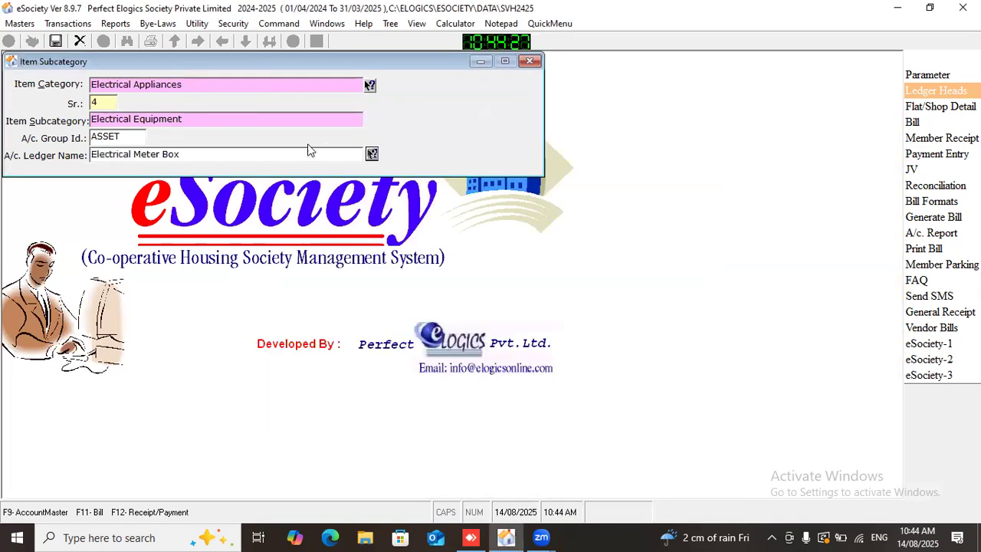
{"action": "left_click", "coordinate": [55, 43]}
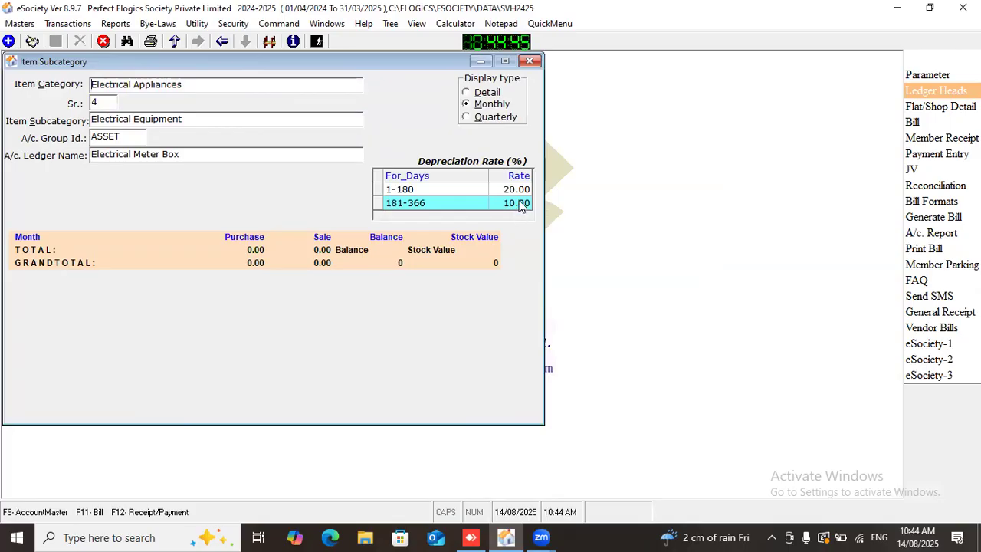
{"action": "left_click", "coordinate": [528, 60]}
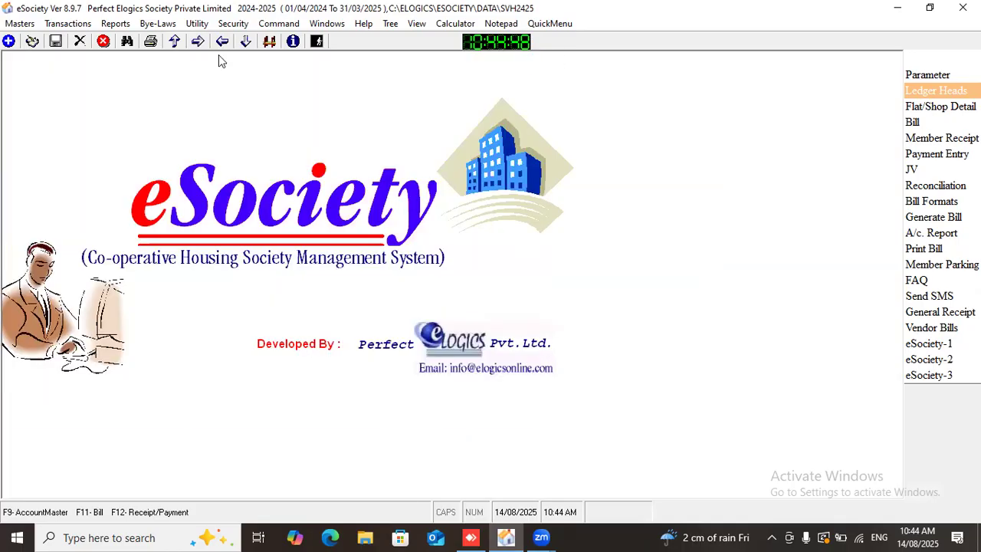
Open the inventory Unit Master and review the list of existing units
{"action": "left_click", "coordinate": [390, 22]}
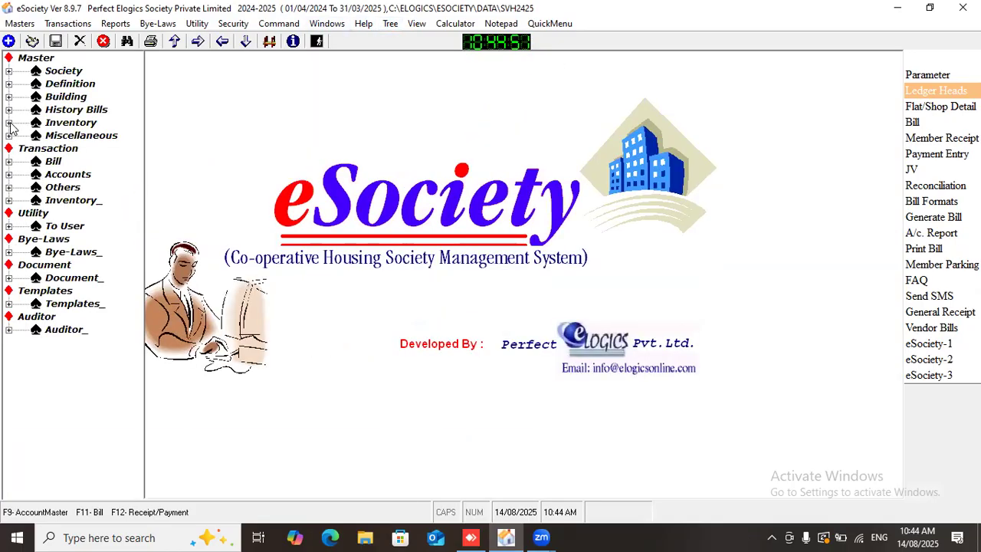
{"action": "left_click", "coordinate": [8, 122]}
{"action": "double_click", "coordinate": [103, 162]}
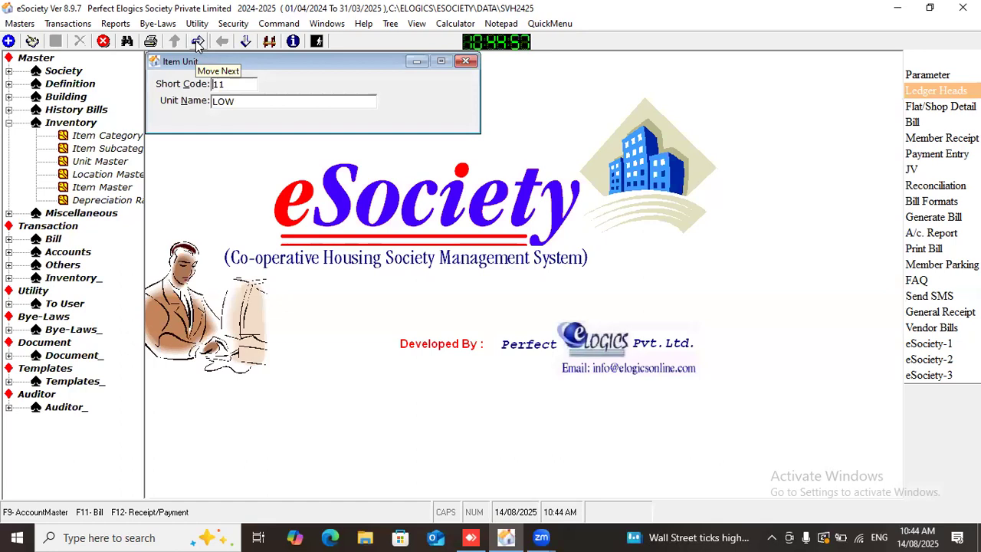
{"action": "left_click", "coordinate": [271, 44]}
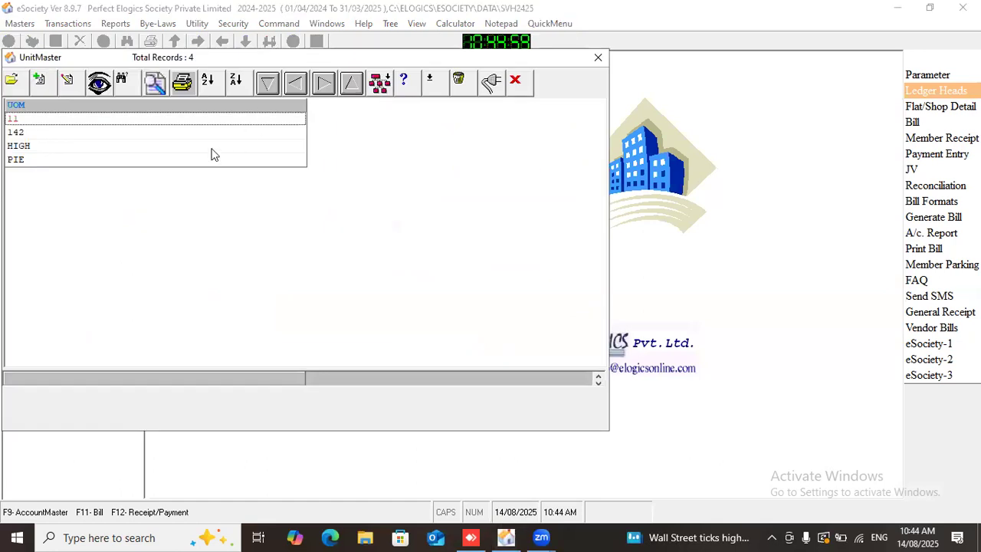
{"action": "left_click", "coordinate": [162, 147]}
{"action": "left_click", "coordinate": [158, 160]}
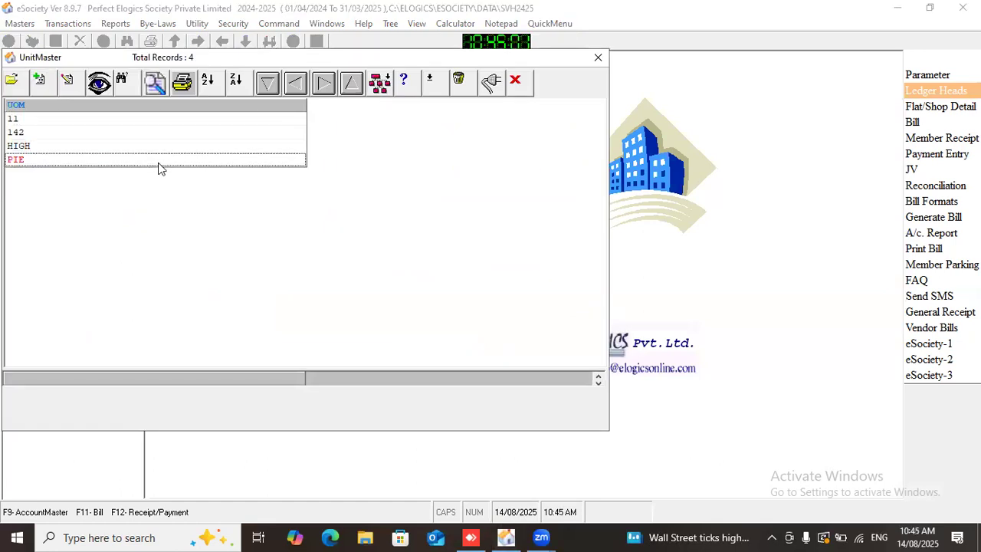
{"action": "left_click", "coordinate": [597, 57]}
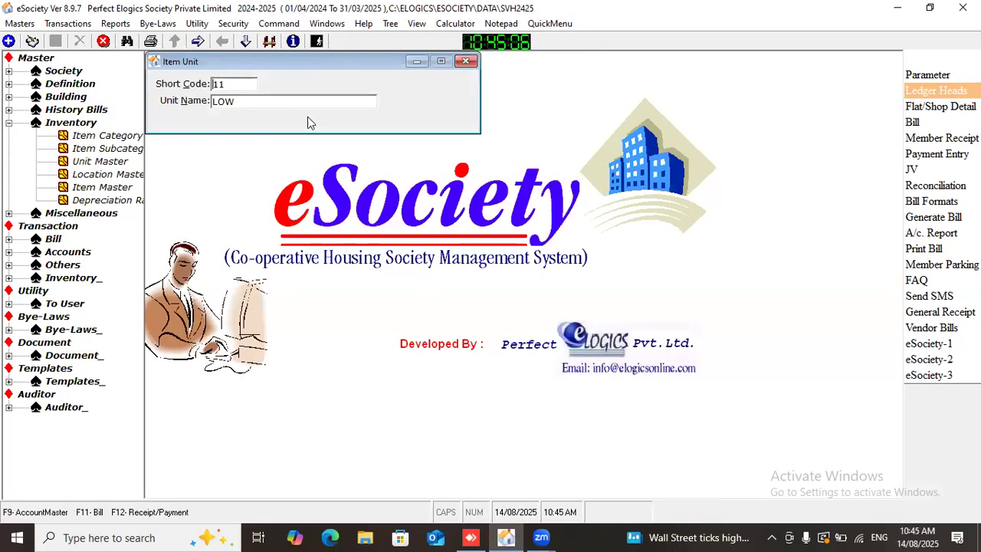
Add an item unit named Qty with short code 6, save it and close the unit form
{"action": "left_click", "coordinate": [8, 41]}
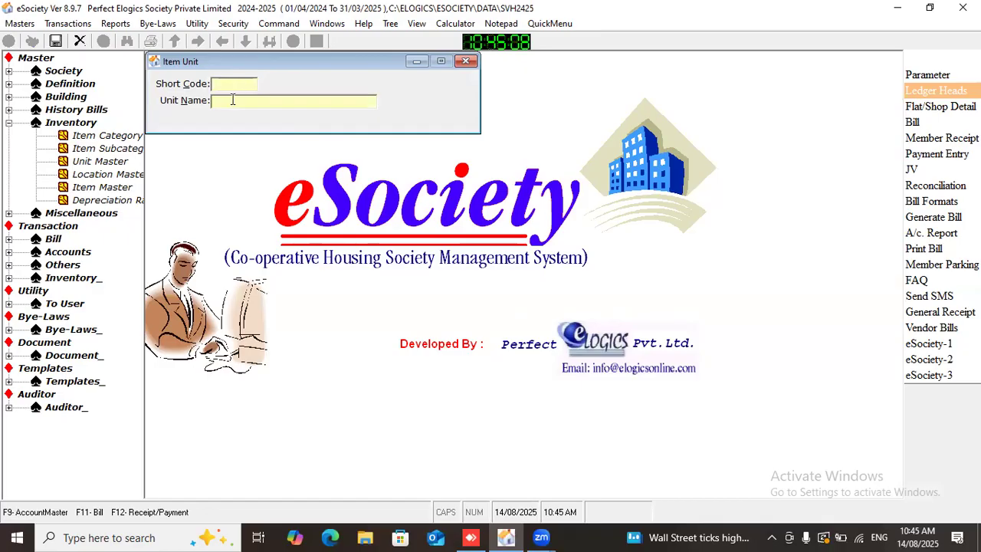
{"action": "left_click", "coordinate": [232, 103]}
{"action": "type", "text": "Qty"}
{"action": "left_click", "coordinate": [243, 85]}
{"action": "type", "text": "4"}
{"action": "key", "text": "BackSpace"}
{"action": "type", "text": "6"}
{"action": "left_click", "coordinate": [55, 40]}
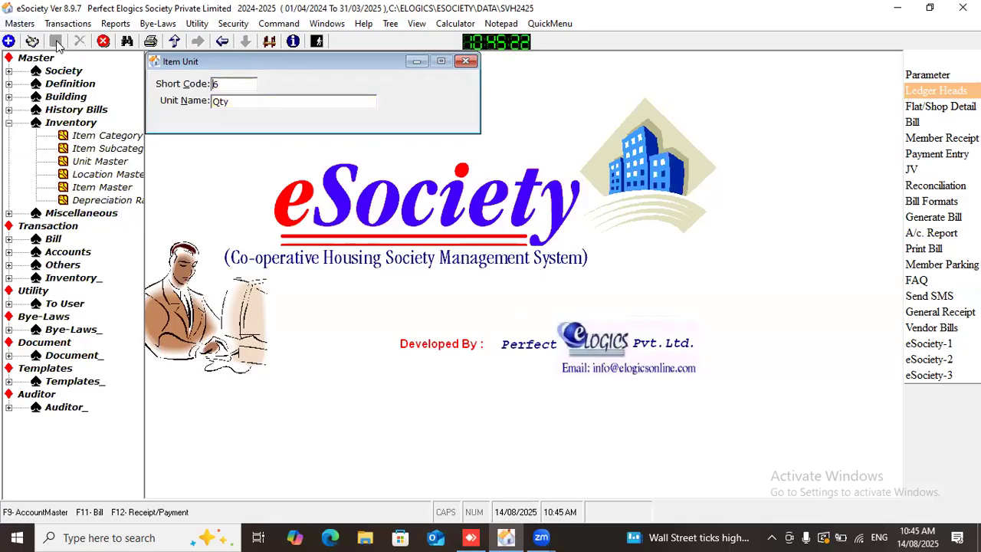
{"action": "left_click", "coordinate": [467, 63]}
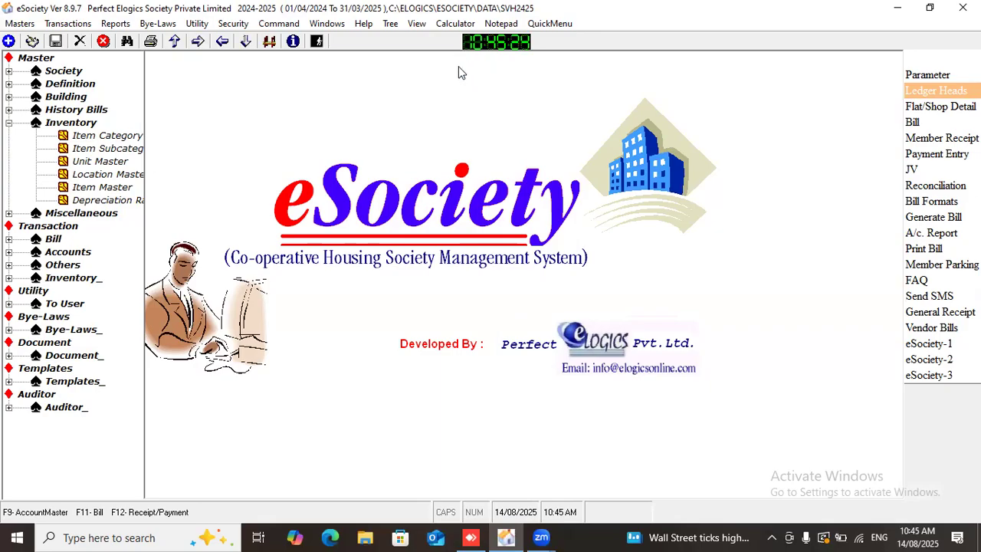
Open the inventory Location Master, review the list of existing locations and the last location record, and close the form
{"action": "double_click", "coordinate": [130, 177]}
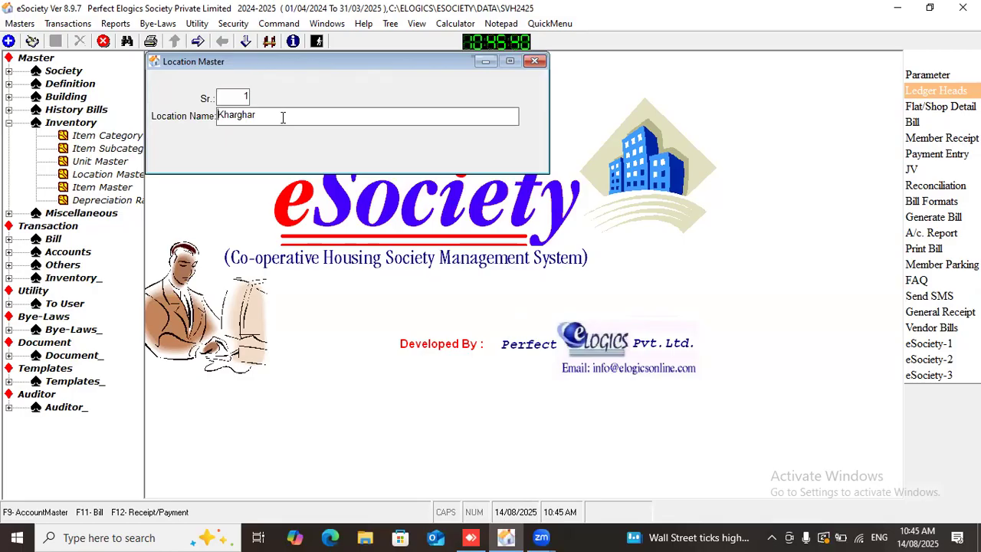
{"action": "left_click", "coordinate": [268, 44]}
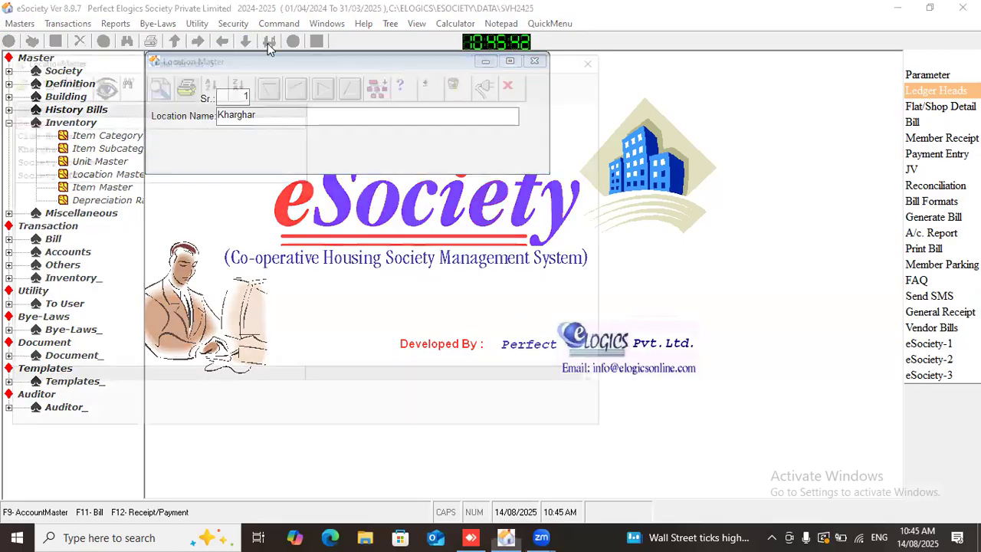
{"action": "left_click", "coordinate": [145, 164]}
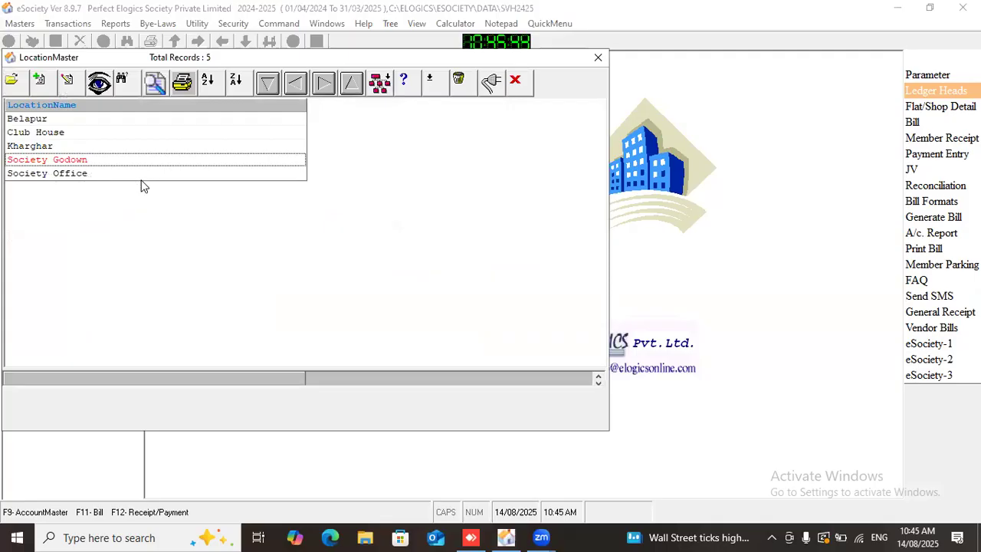
{"action": "left_click", "coordinate": [142, 179]}
{"action": "left_click", "coordinate": [172, 135]}
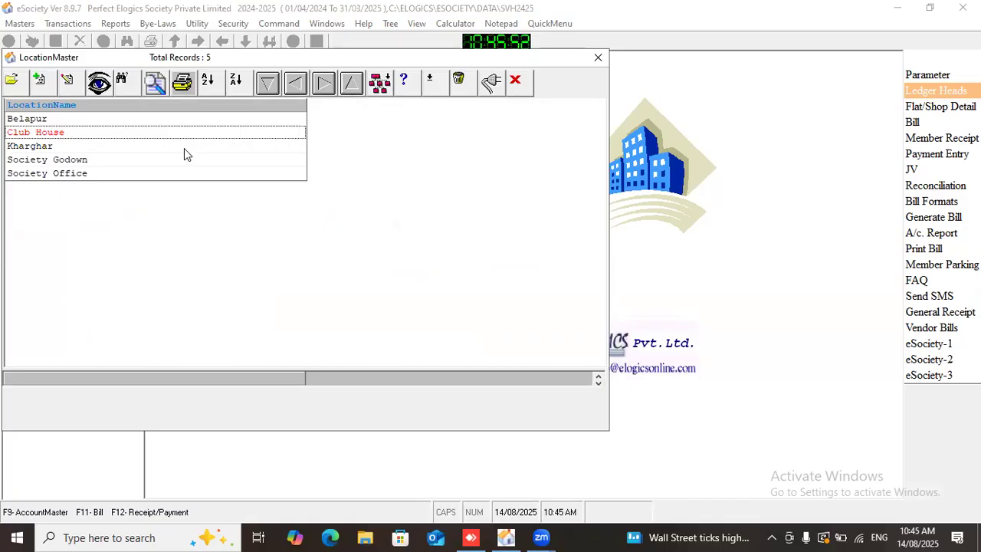
{"action": "left_click", "coordinate": [596, 59]}
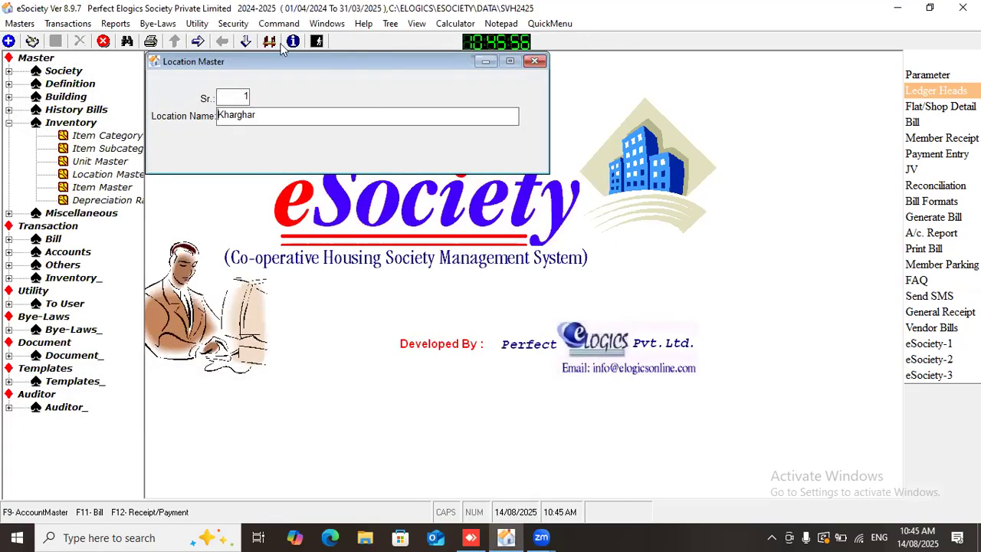
{"action": "left_click", "coordinate": [246, 42]}
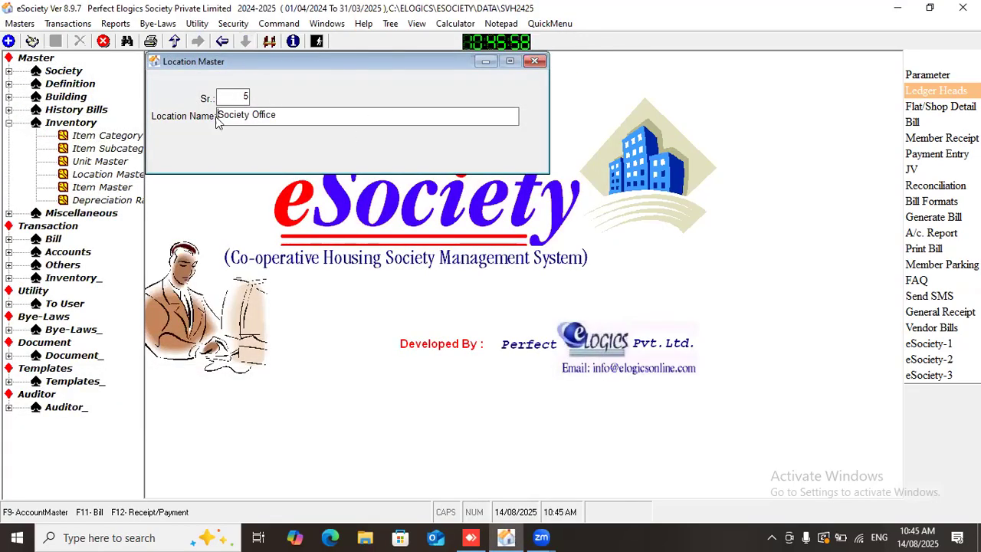
{"action": "left_click_drag", "start_coordinate": [311, 116], "coordinate": [205, 113]}
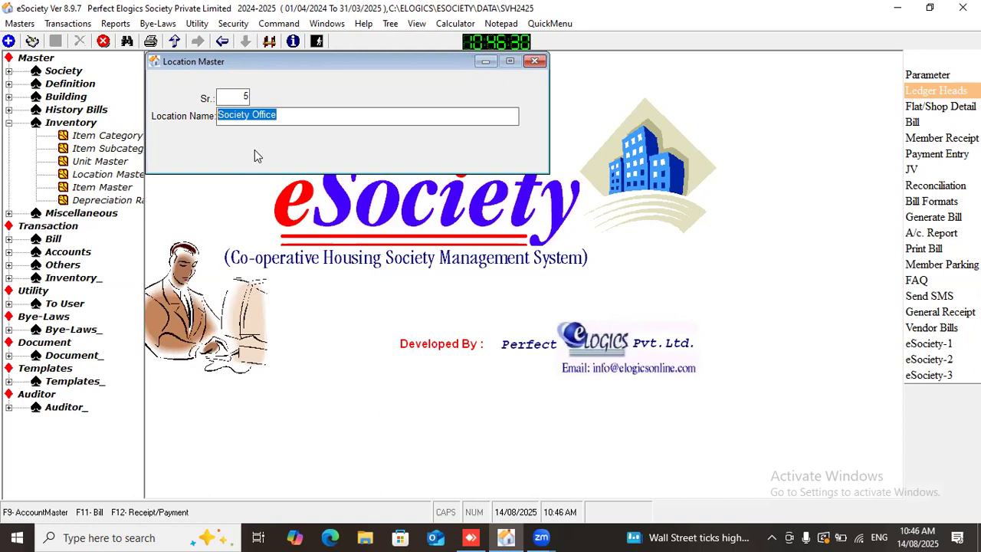
{"action": "left_click", "coordinate": [537, 61]}
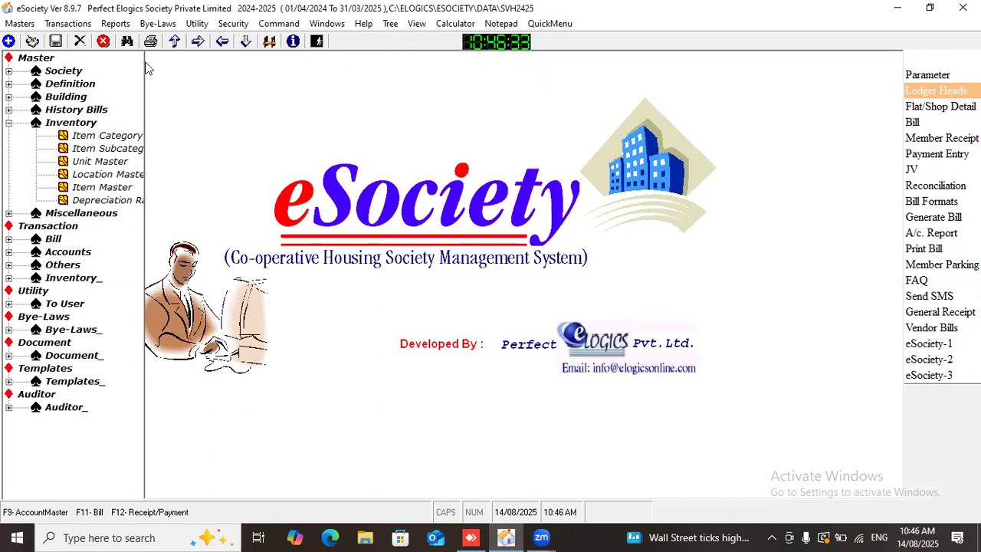
Open the expense bill form, examine the item-wise entry grid in edit mode, cancel editing and close the form
{"action": "left_click", "coordinate": [53, 25]}
{"action": "left_click", "coordinate": [115, 82]}
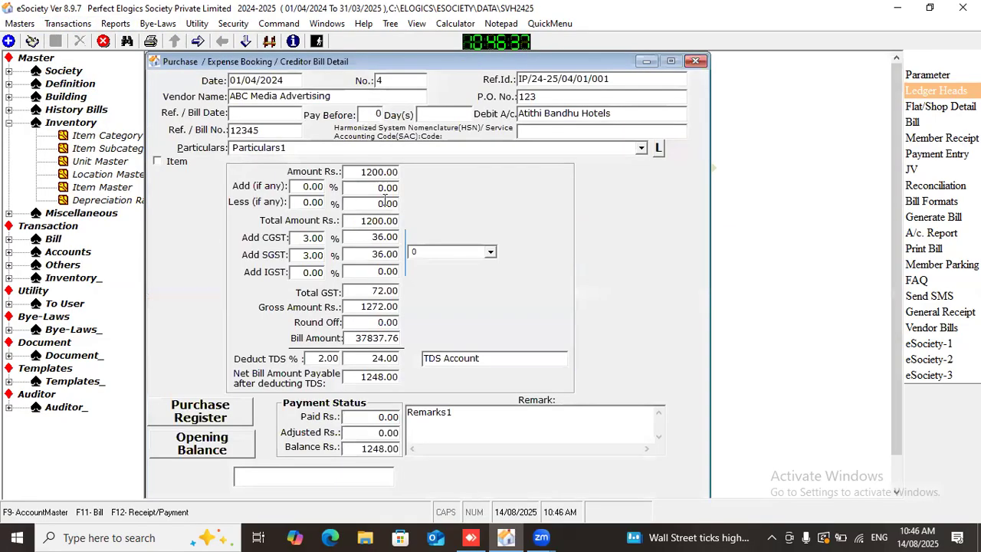
{"action": "left_click", "coordinate": [181, 162]}
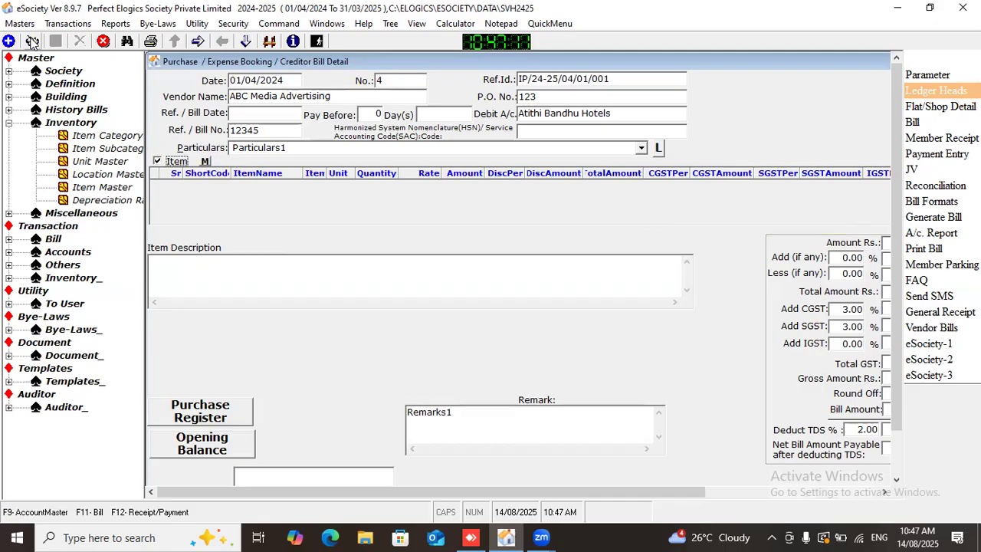
{"action": "left_click", "coordinate": [32, 41]}
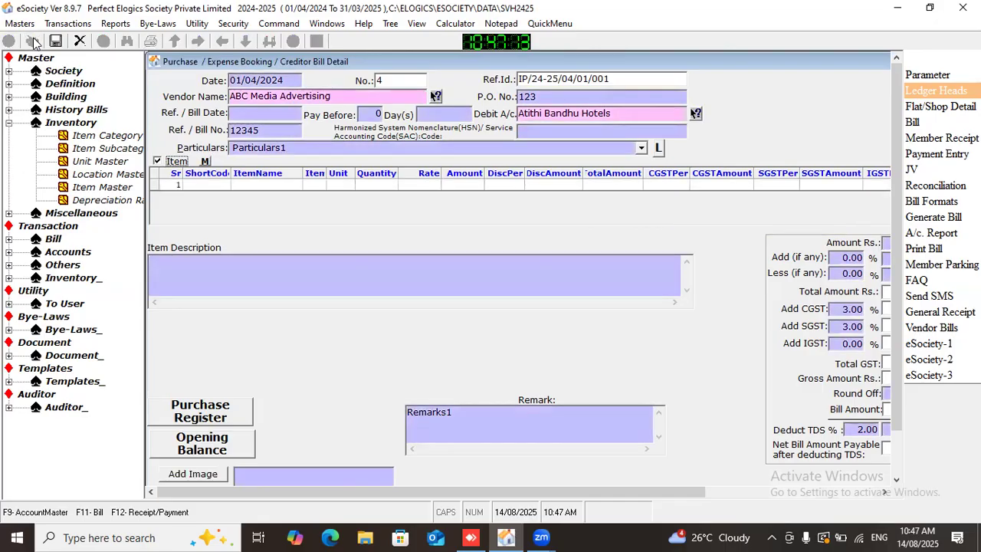
{"action": "left_click", "coordinate": [269, 186]}
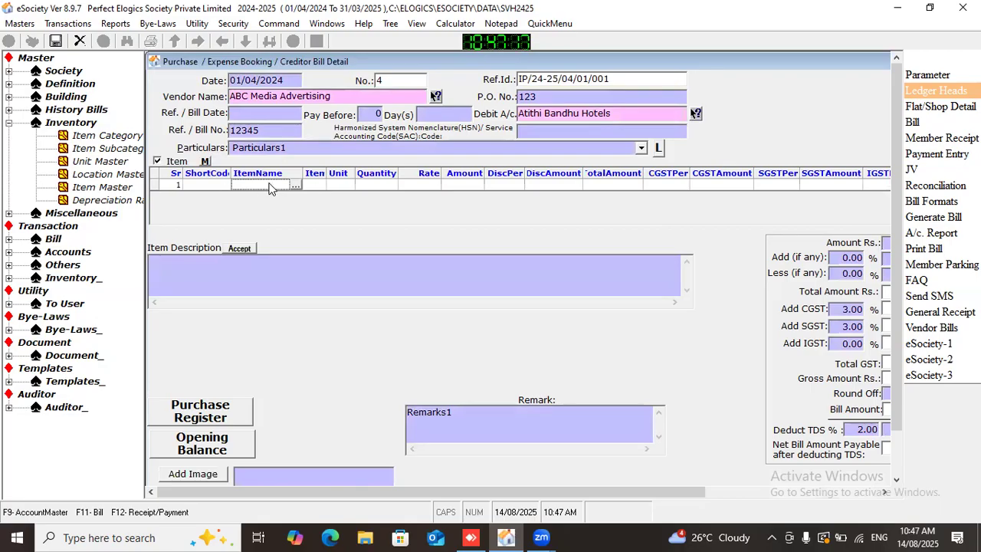
{"action": "left_click", "coordinate": [79, 42]}
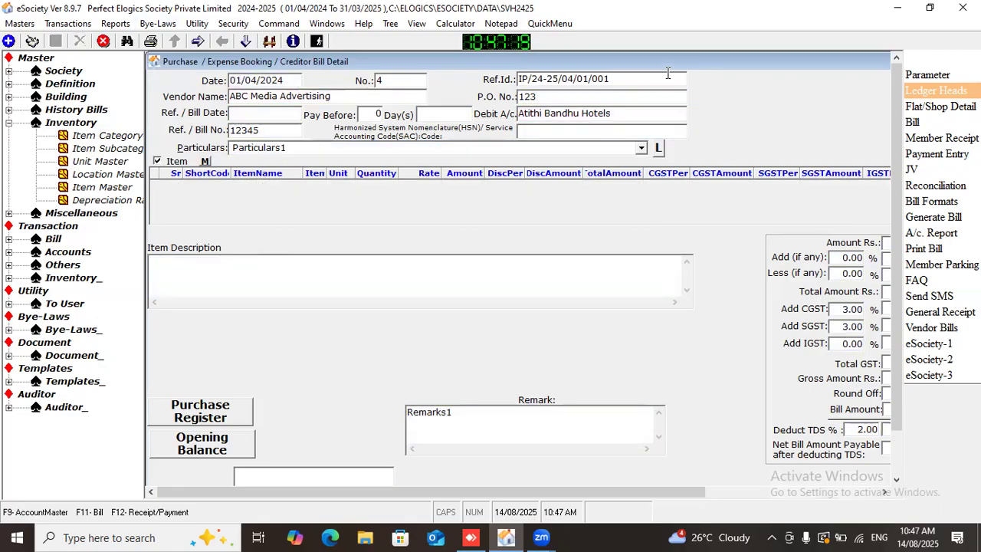
{"action": "left_click_drag", "start_coordinate": [757, 59], "coordinate": [617, 96]}
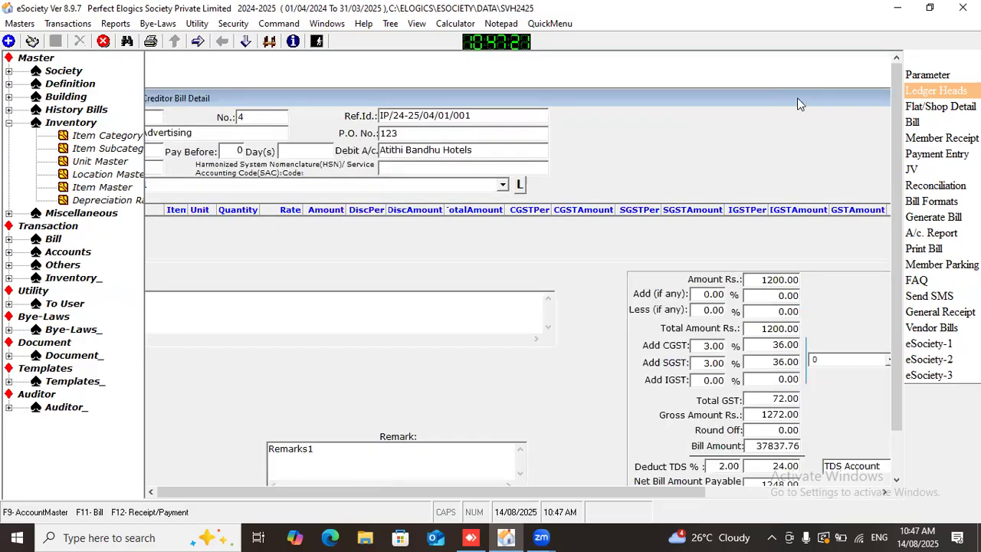
{"action": "left_click_drag", "start_coordinate": [797, 103], "coordinate": [566, 141]}
{"action": "left_click", "coordinate": [739, 141]}
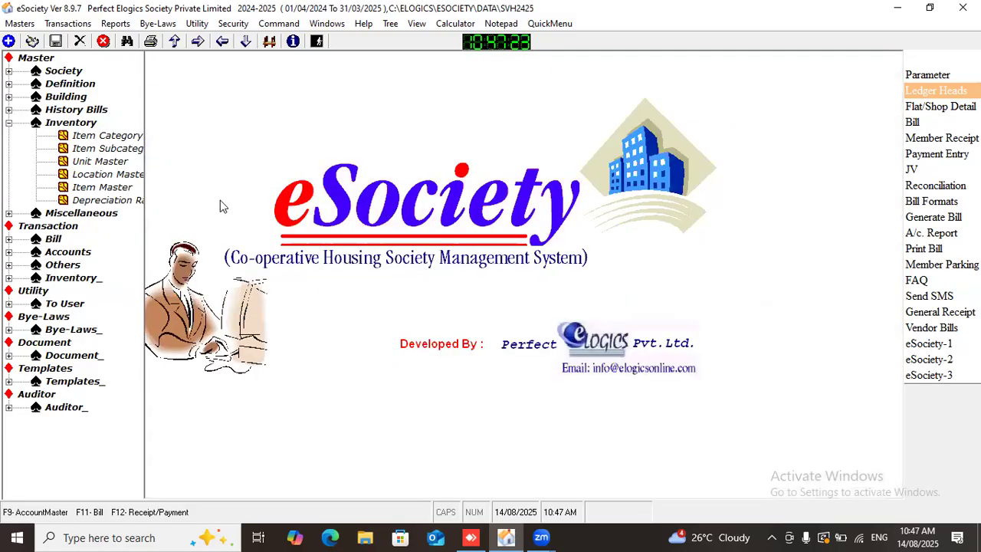
Add an Item Master record under the Electrical Equipment subcategory, named Electrical Meter Box with short code EMB
{"action": "double_click", "coordinate": [95, 189]}
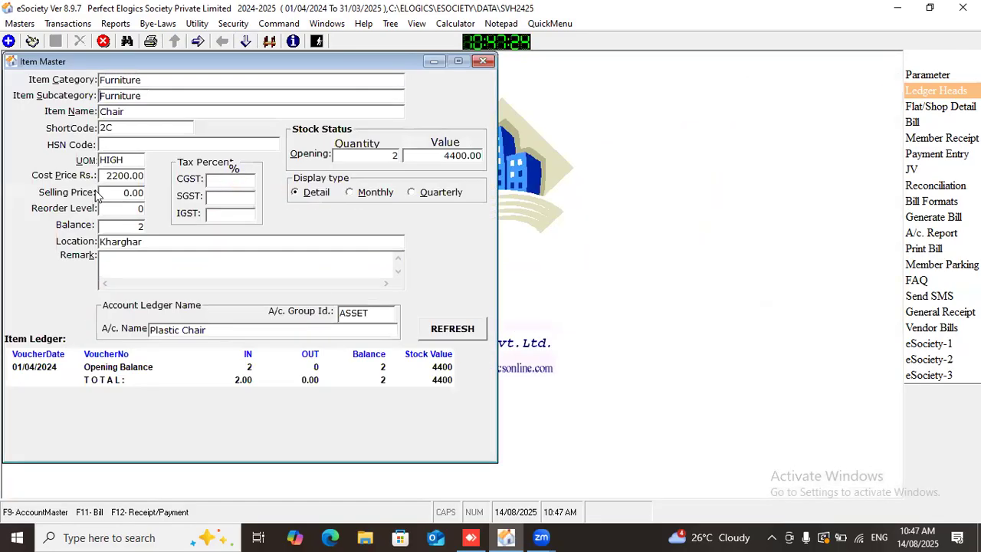
{"action": "left_click", "coordinate": [9, 41]}
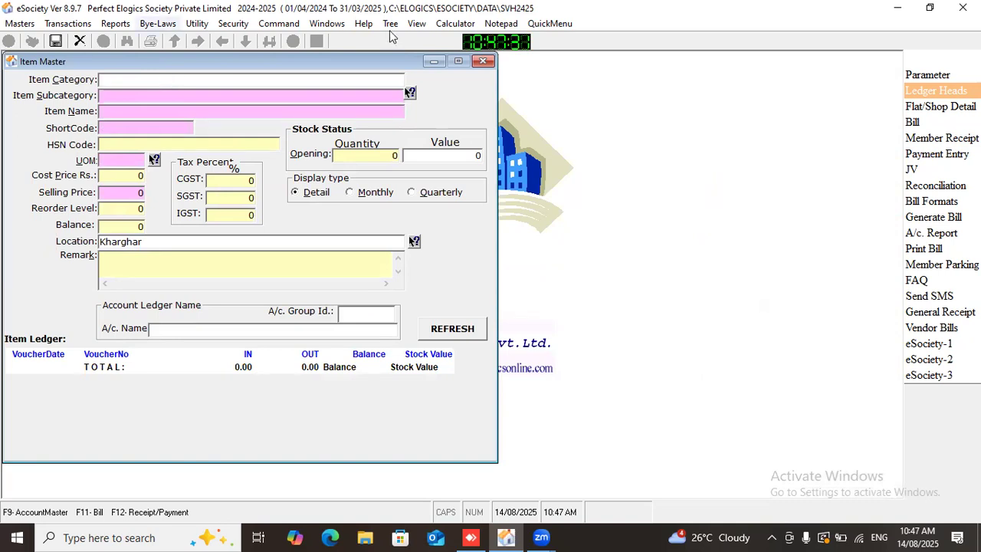
{"action": "left_click", "coordinate": [409, 93]}
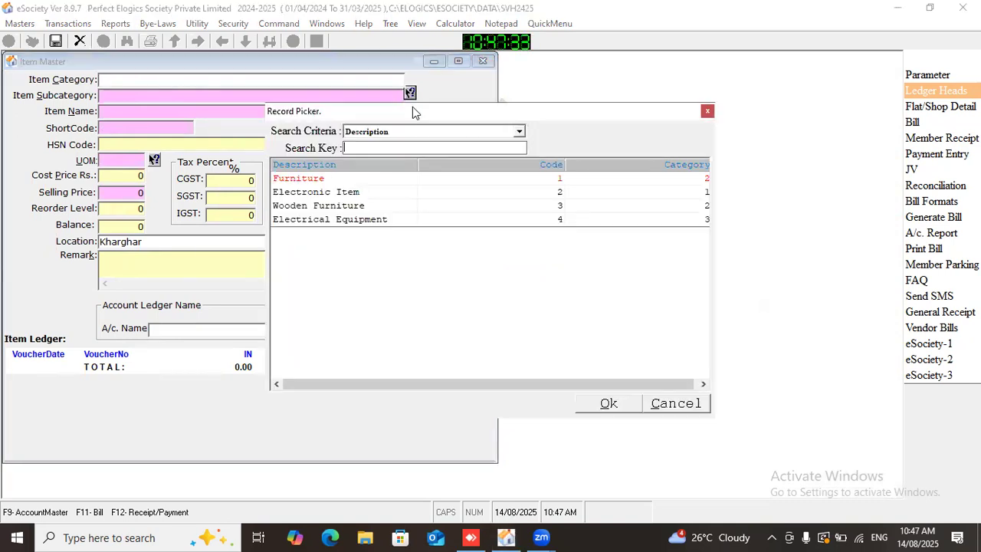
{"action": "double_click", "coordinate": [341, 220]}
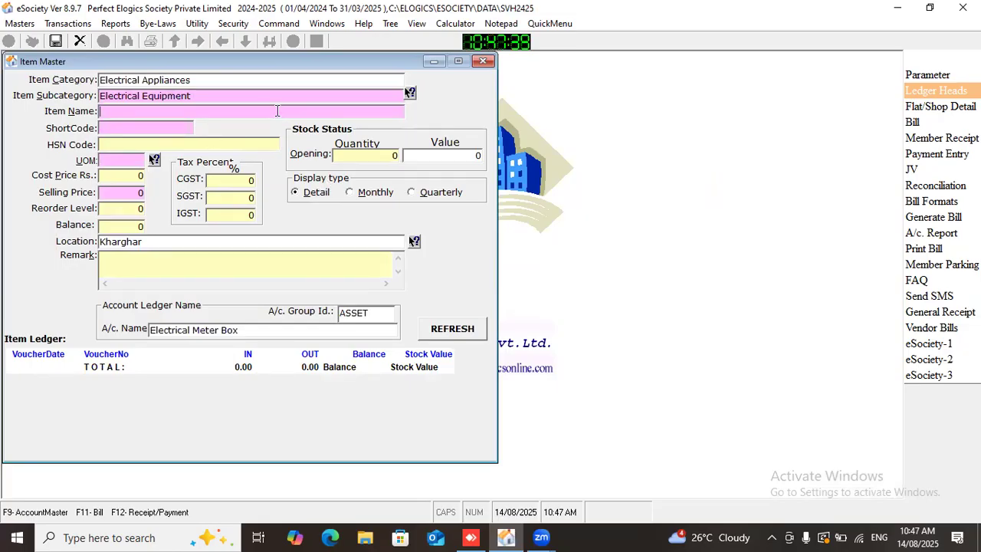
{"action": "type", "text": "Electrical Meter Box"}
{"action": "left_click", "coordinate": [157, 127]}
{"action": "type", "text": "EMB"}
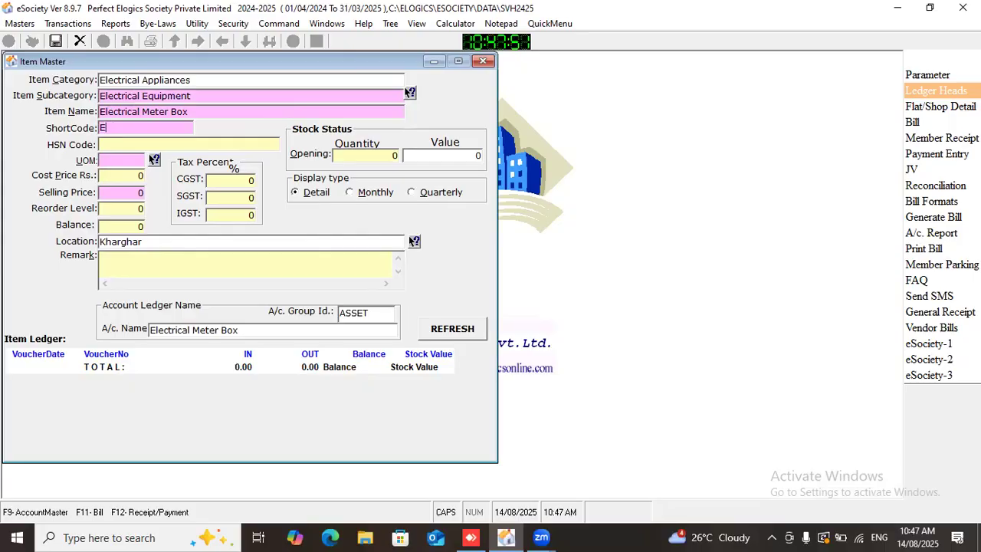
Assign the Qty unit (6) to the item and enter opening quantity 5 with cost price Rs. 2200
{"action": "left_click", "coordinate": [193, 144]}
{"action": "left_click", "coordinate": [152, 162]}
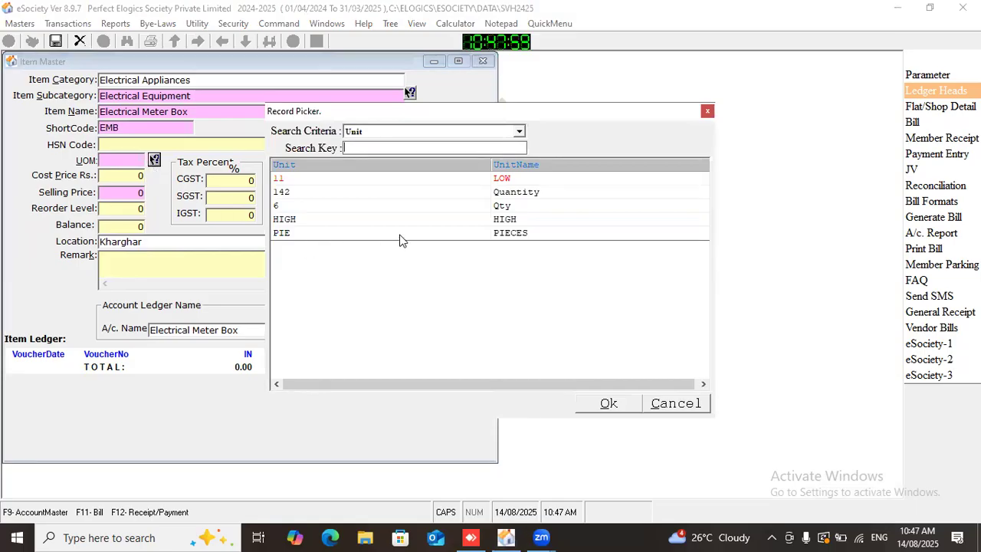
{"action": "double_click", "coordinate": [479, 207]}
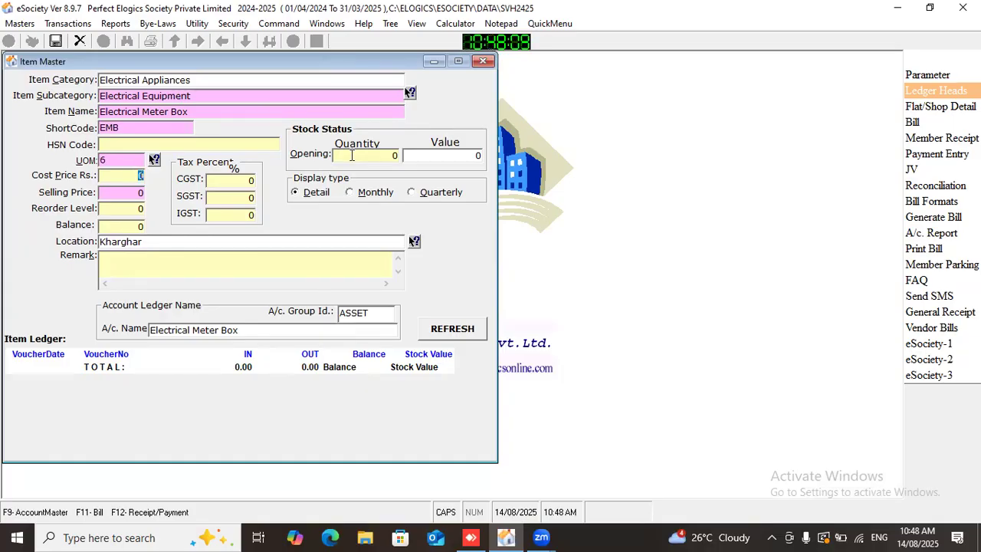
{"action": "left_click", "coordinate": [352, 156]}
{"action": "type", "text": "5"}
{"action": "left_click", "coordinate": [122, 175]}
{"action": "type", "text": "2200"}
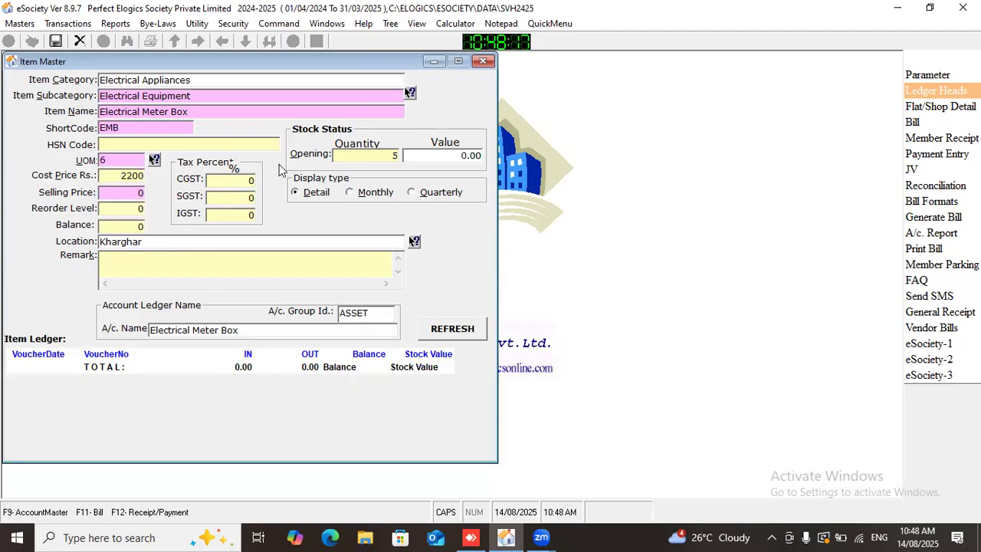
{"action": "left_click", "coordinate": [111, 189]}
{"action": "left_click", "coordinate": [130, 225]}
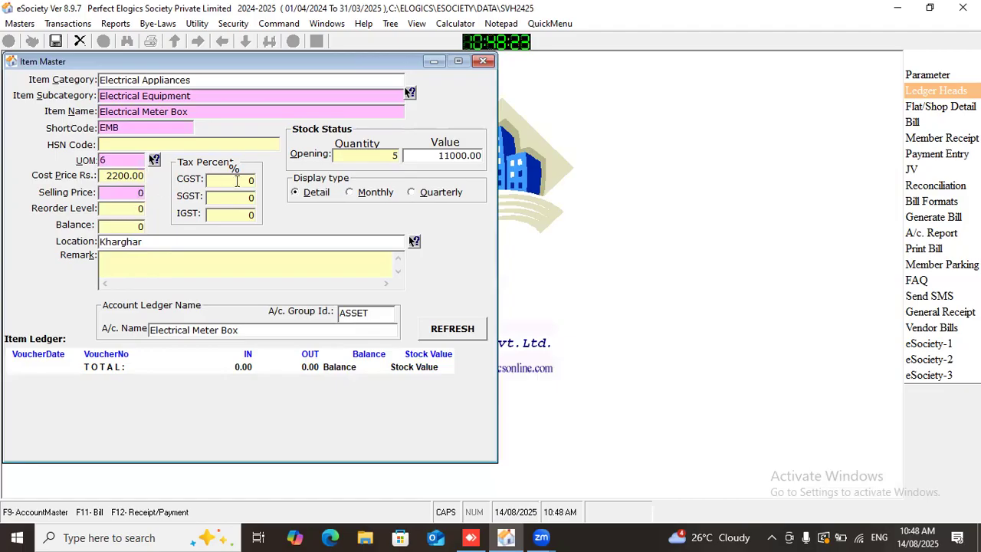
Set the item's CGST and SGST rates to 9 percent each
{"action": "left_click", "coordinate": [239, 180]}
{"action": "type", "text": "9"}
{"action": "left_click", "coordinate": [249, 198]}
{"action": "type", "text": "9"}
{"action": "left_click", "coordinate": [237, 215]}
{"action": "left_click", "coordinate": [218, 214]}
Set the item's CGST and SGST rates to 2 percent each, leaving IGST at zero
{"action": "left_click", "coordinate": [219, 177]}
{"action": "type", "text": "2"}
{"action": "left_click", "coordinate": [216, 197]}
{"action": "type", "text": "2"}
{"action": "left_click", "coordinate": [223, 214]}
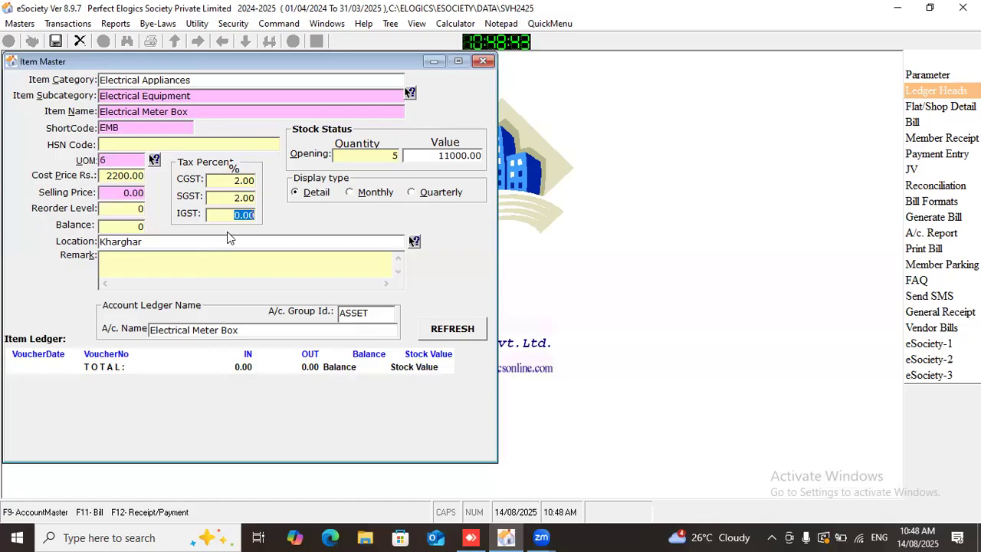
Set the item's reorder level to 2 and its location to Society Office, save the record and close the form
{"action": "left_click", "coordinate": [124, 208]}
{"action": "type", "text": "2"}
{"action": "left_click", "coordinate": [414, 243]}
{"action": "double_click", "coordinate": [385, 234]}
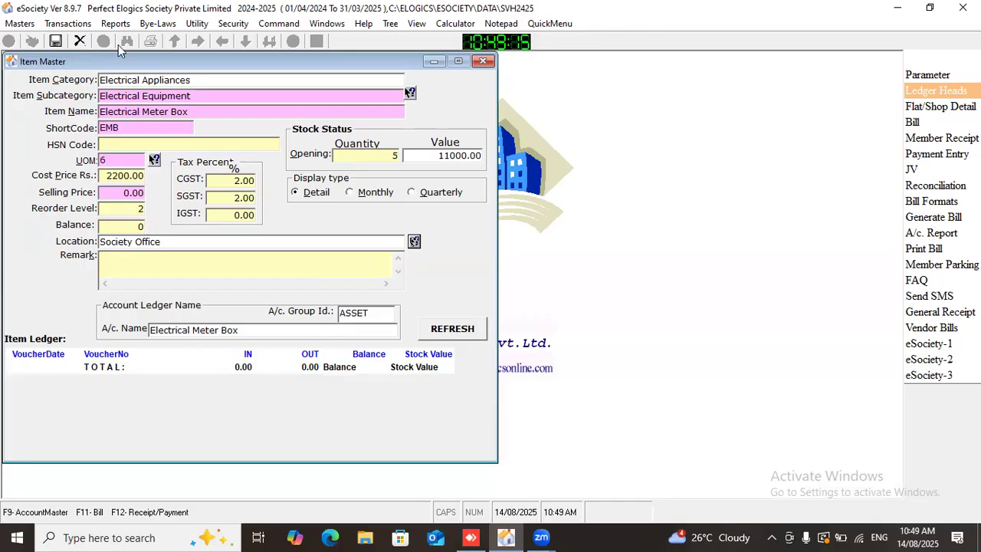
{"action": "left_click", "coordinate": [56, 42]}
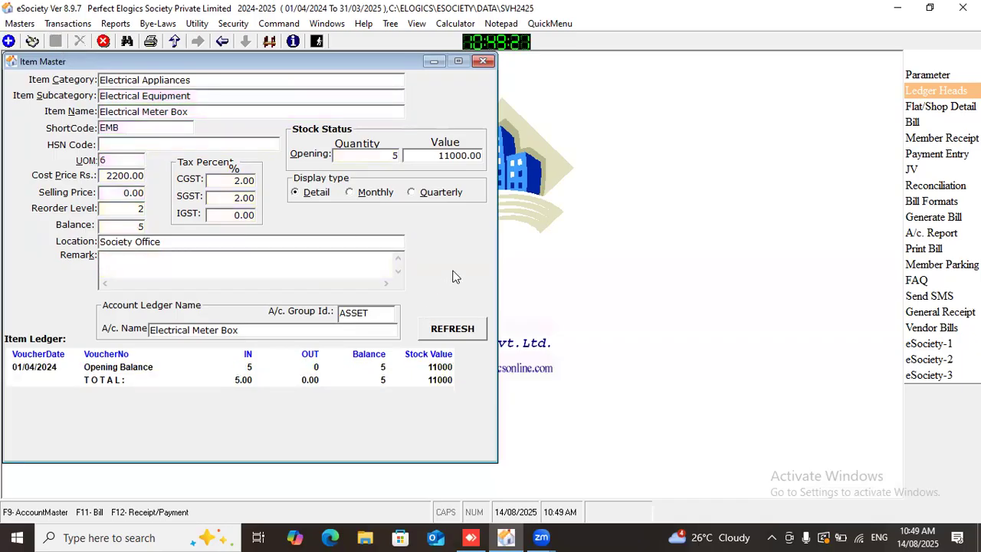
{"action": "left_click", "coordinate": [483, 61]}
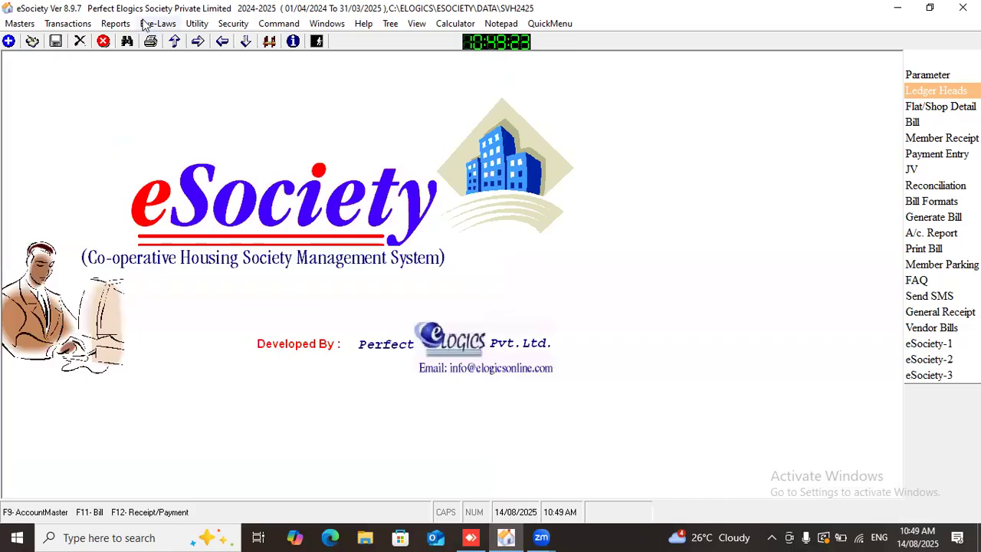
Create a new expense bill and select ABC Media Advertising as the vendor
{"action": "left_click", "coordinate": [67, 24]}
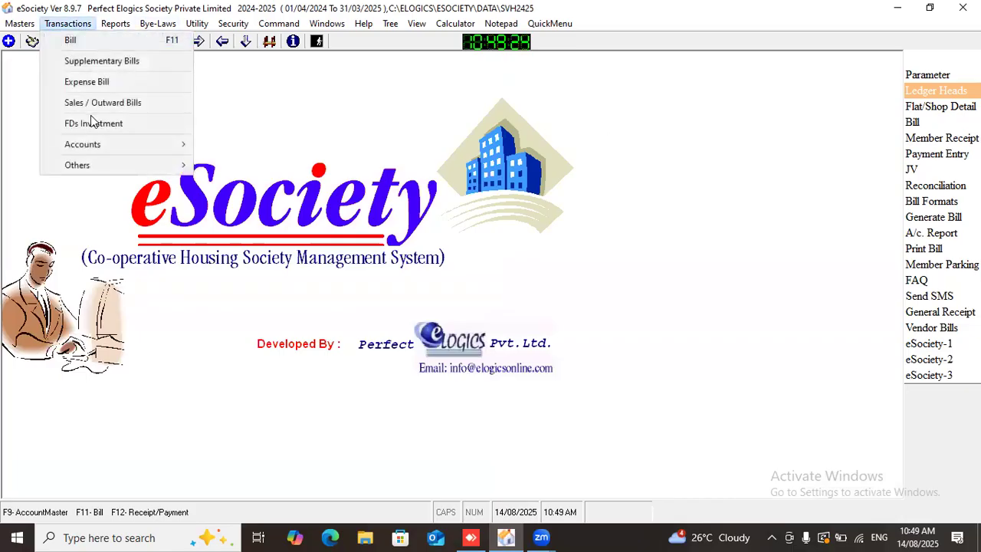
{"action": "left_click", "coordinate": [138, 86]}
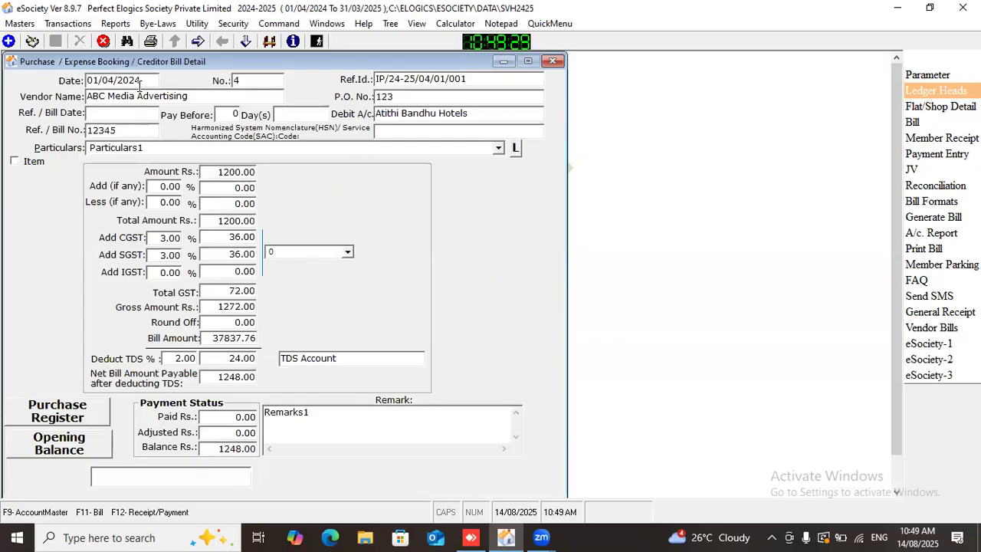
{"action": "left_click", "coordinate": [9, 40]}
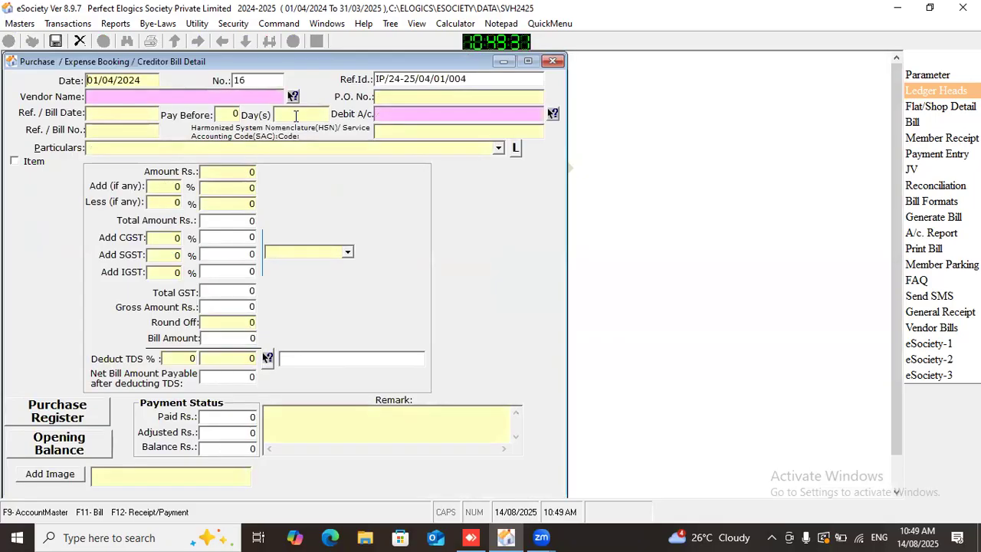
{"action": "left_click", "coordinate": [292, 100]}
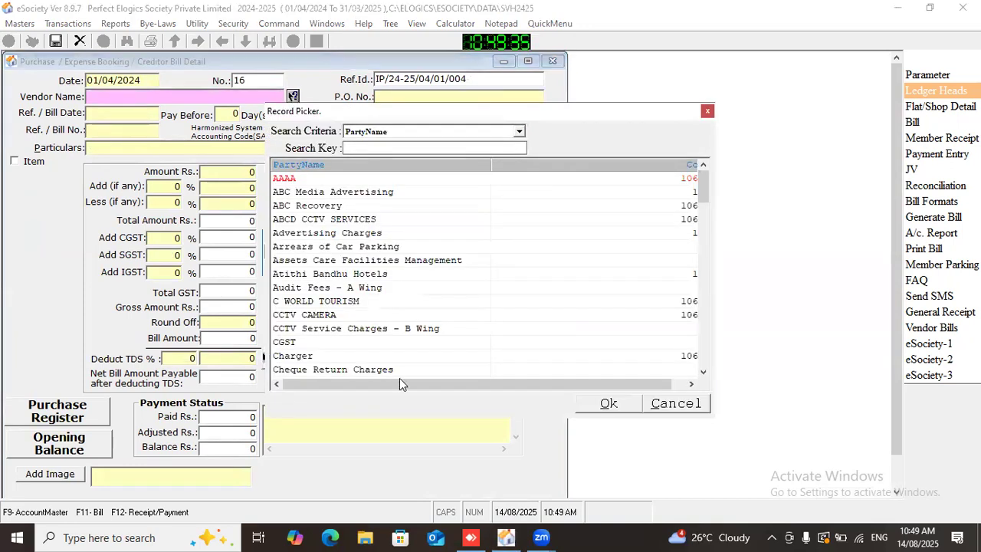
{"action": "left_click", "coordinate": [349, 305]}
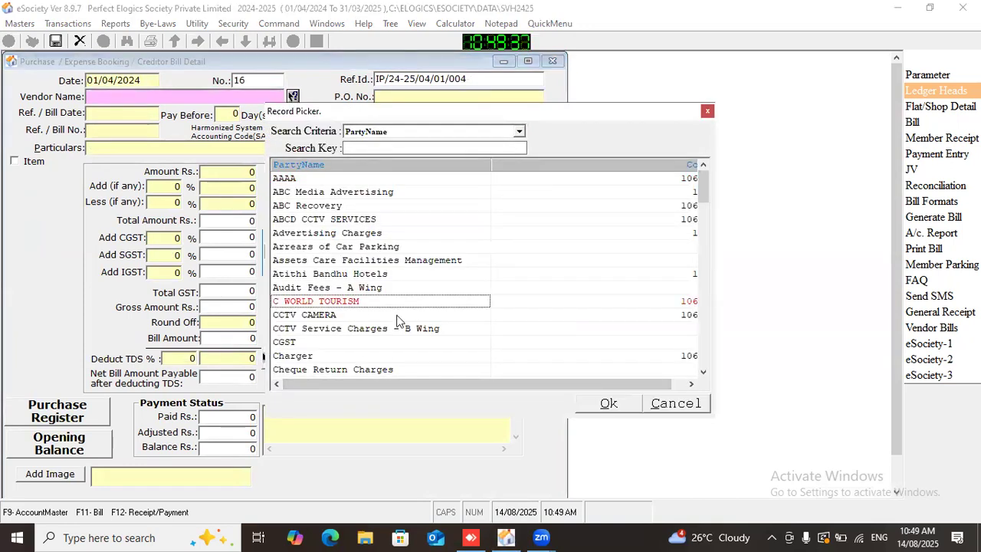
{"action": "double_click", "coordinate": [386, 192]}
Look up the debit account with the search key "ele" and select Electrical Meter Box
{"action": "left_click", "coordinate": [553, 114]}
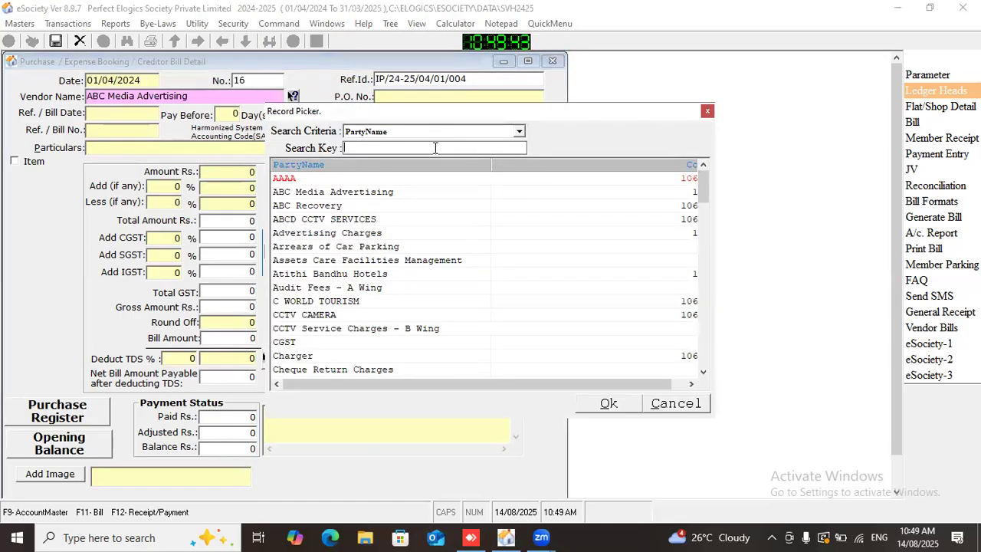
{"action": "type", "text": "ele"}
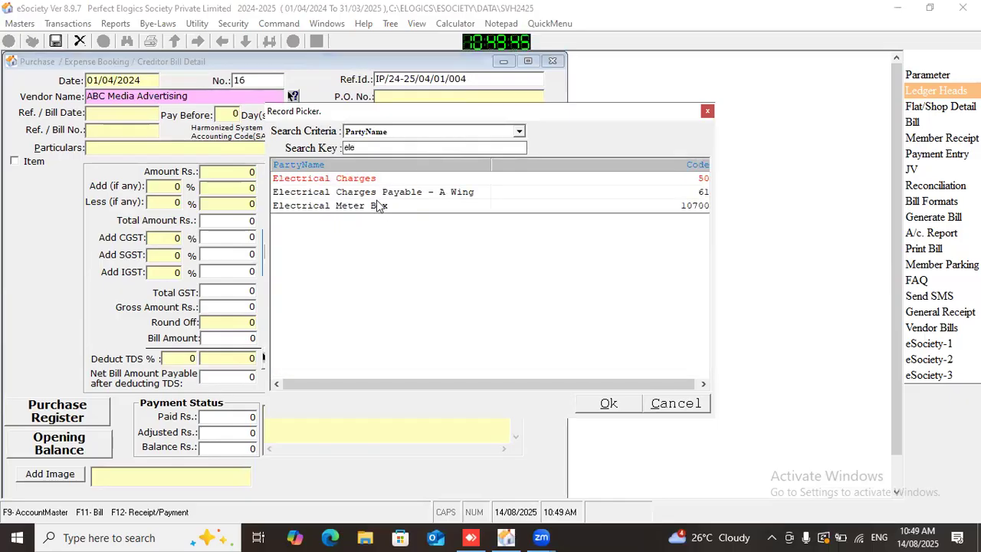
{"action": "double_click", "coordinate": [378, 206]}
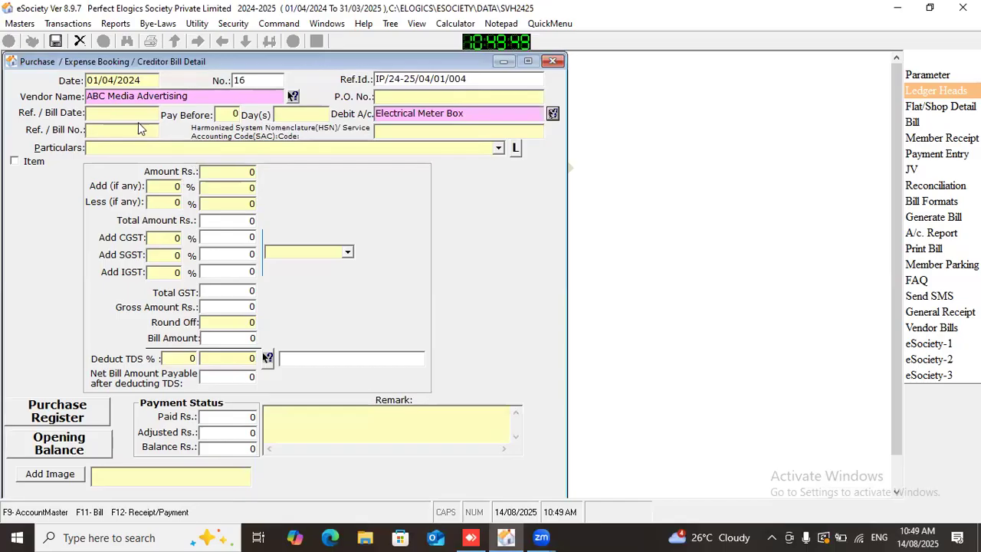
Enable item-wise entry on the bill and select Electrical Meter Box as the item in the first row
{"action": "left_click", "coordinate": [35, 163]}
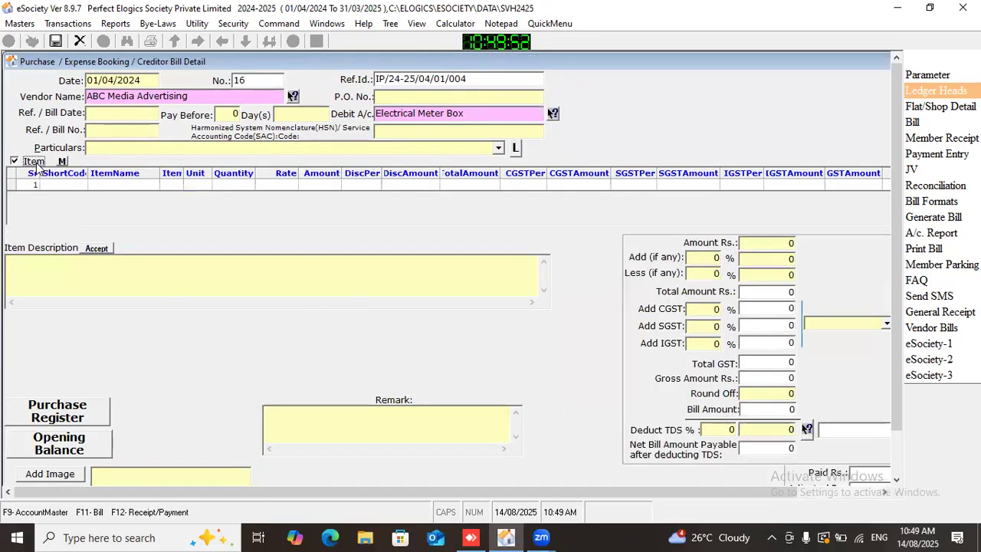
{"action": "left_click", "coordinate": [117, 186]}
{"action": "left_click", "coordinate": [153, 186]}
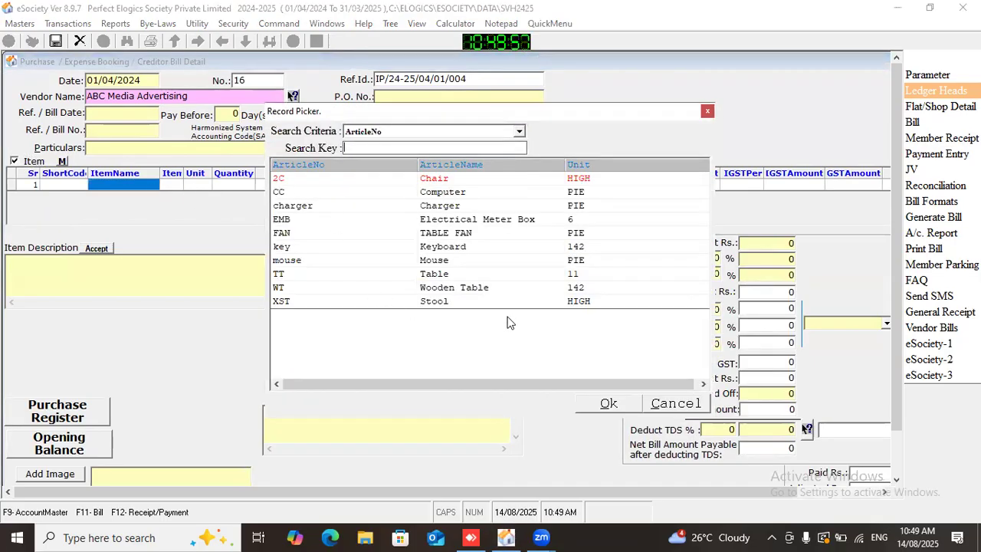
{"action": "double_click", "coordinate": [524, 218]}
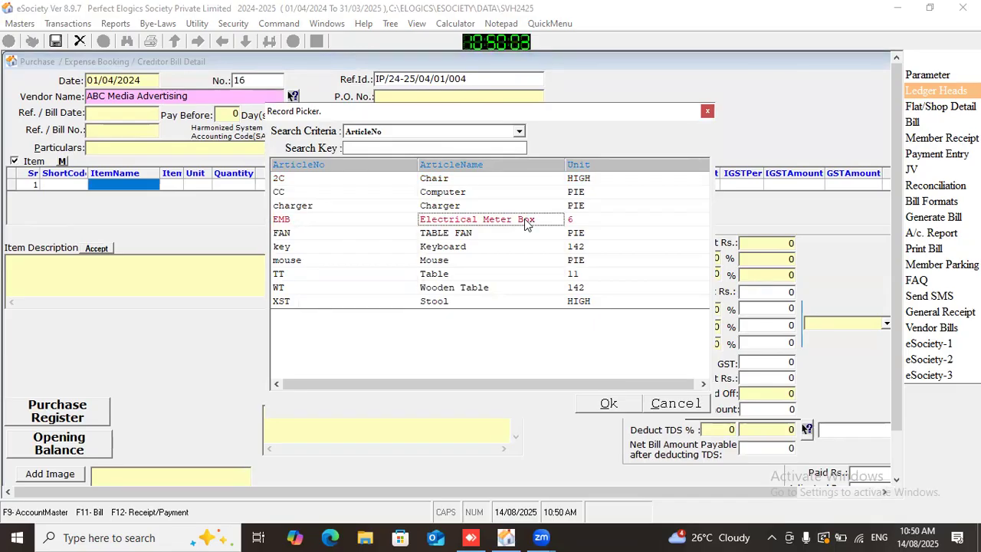
Set the Electrical Meter Box row's quantity to 3 and its rate to 2400
{"action": "left_click", "coordinate": [238, 186]}
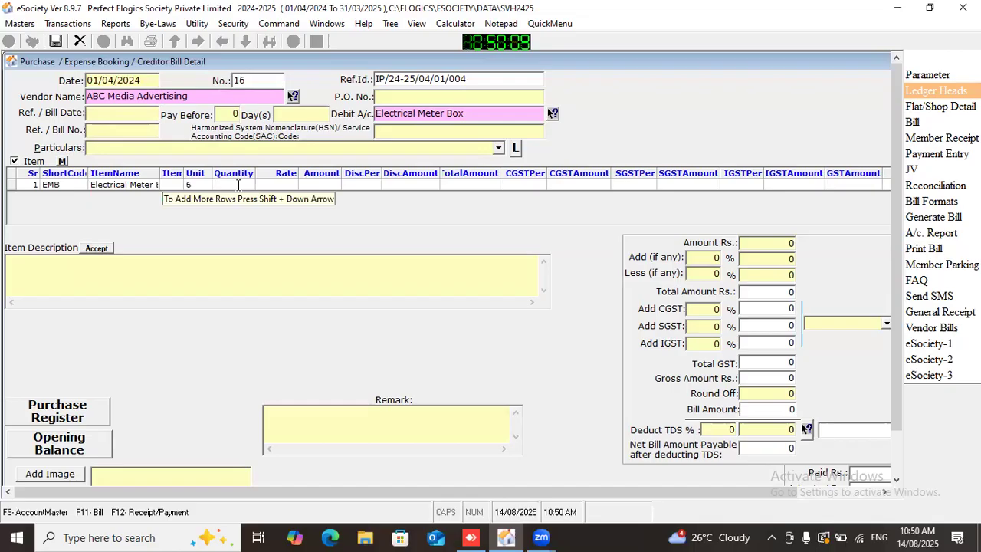
{"action": "type", "text": "3"}
{"action": "left_click", "coordinate": [286, 187]}
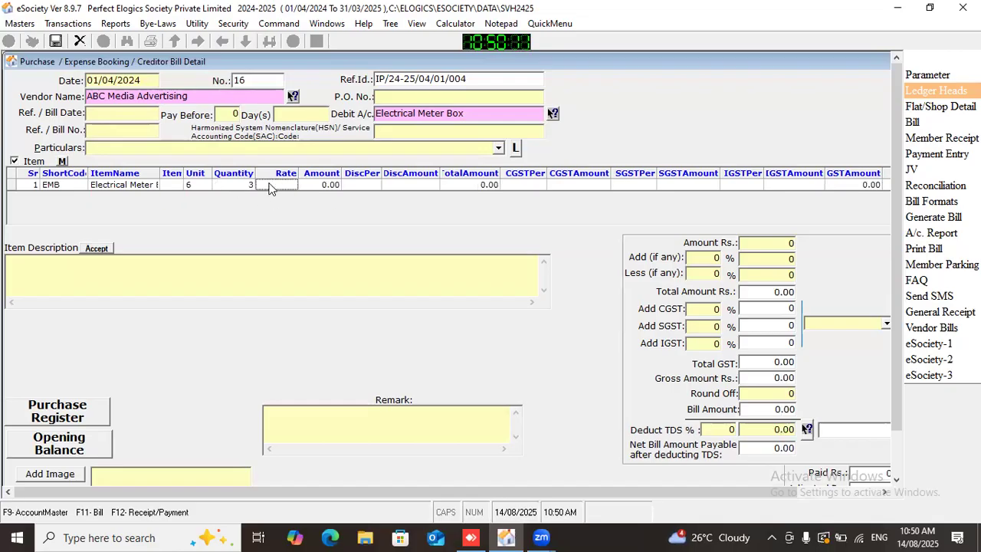
{"action": "left_click", "coordinate": [269, 184]}
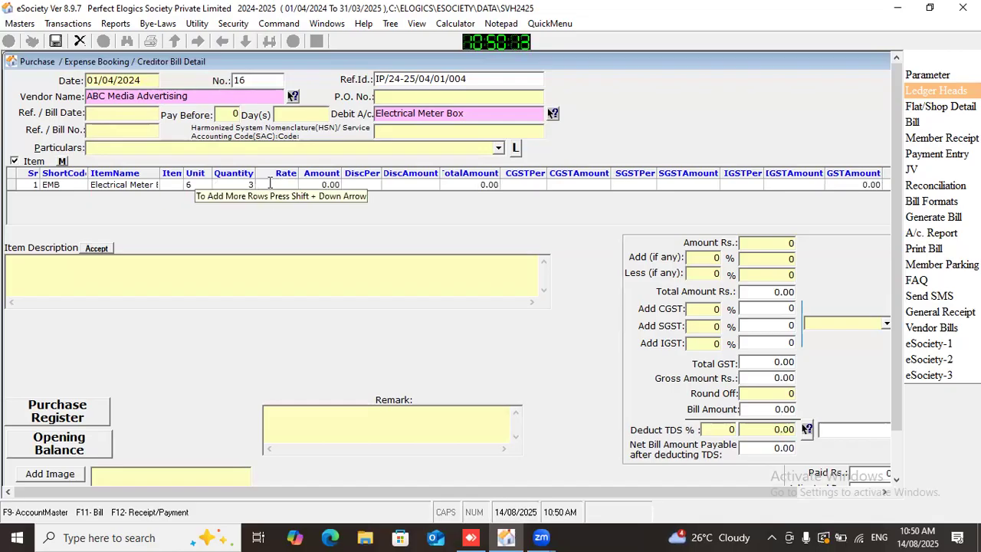
{"action": "type", "text": "2400"}
{"action": "left_click", "coordinate": [354, 183]}
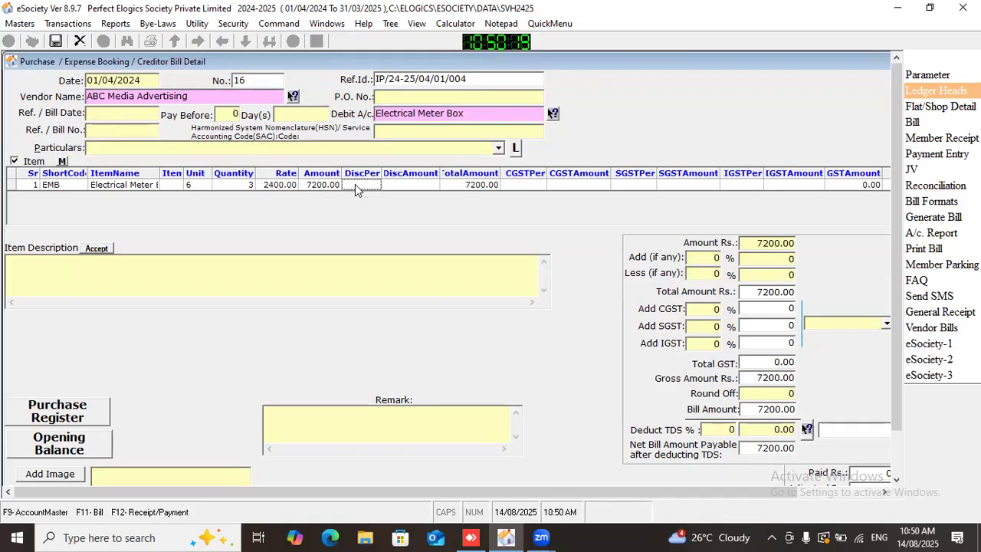
{"action": "left_click", "coordinate": [579, 186]}
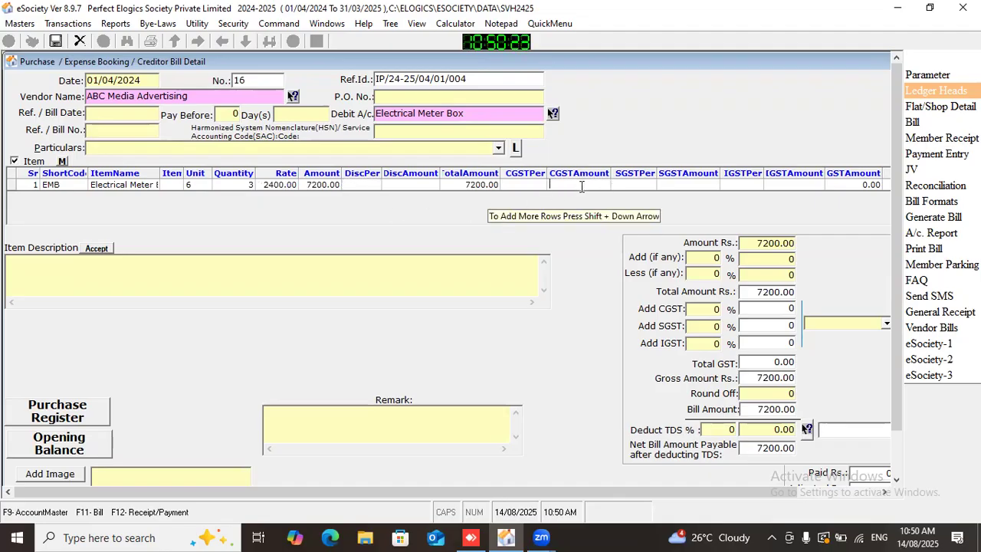
{"action": "type", "text": "2"}
{"action": "left_click", "coordinate": [641, 184]}
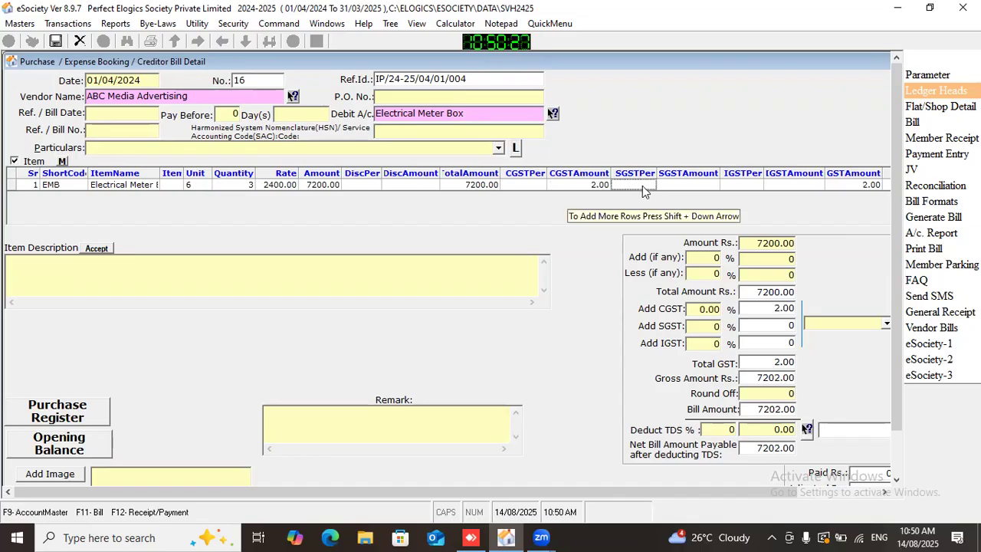
{"action": "left_click", "coordinate": [575, 185]}
{"action": "type", "text": "0"}
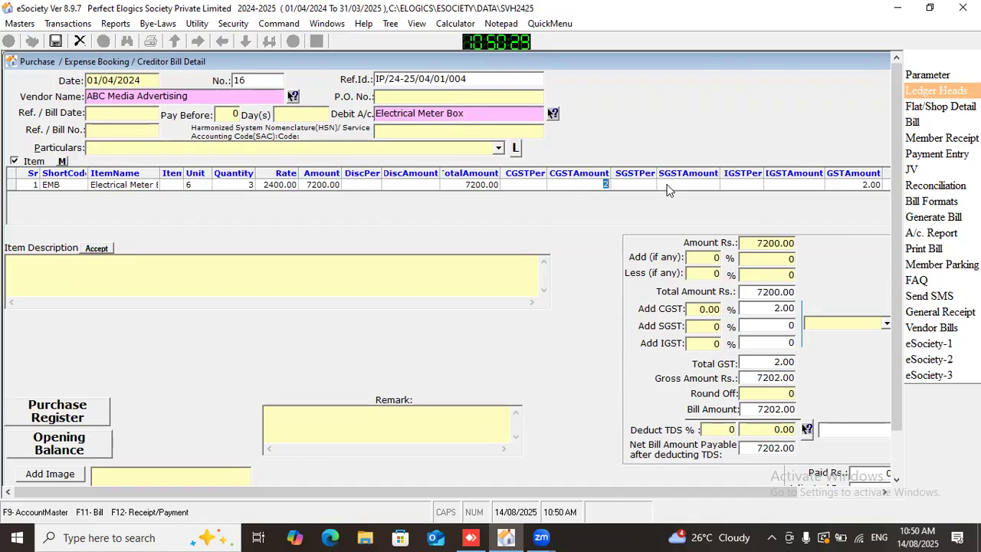
Set the CGST and SGST percentages of the Electrical Meter Box row to 2 each
{"action": "left_click", "coordinate": [520, 187]}
{"action": "type", "text": "2"}
{"action": "left_click", "coordinate": [642, 187]}
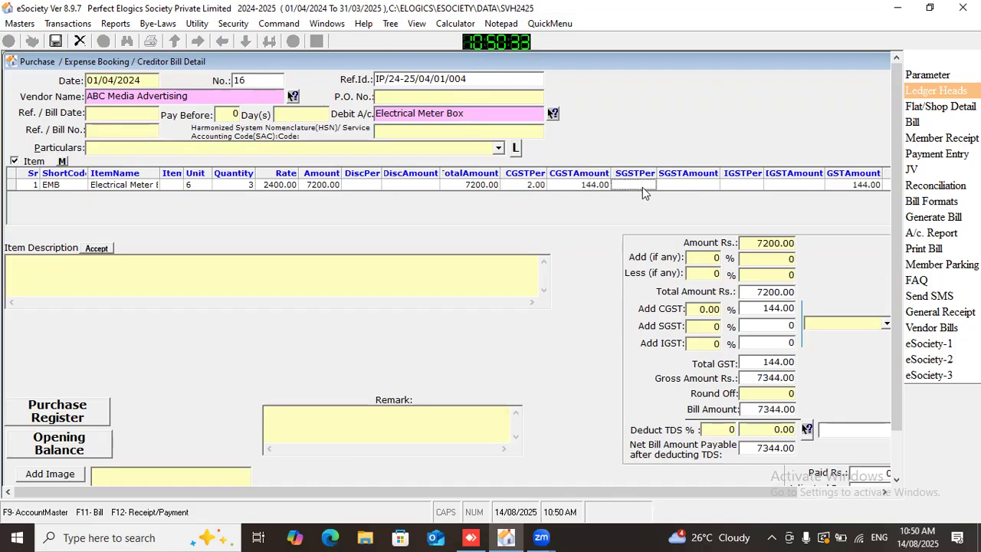
{"action": "type", "text": "2"}
{"action": "left_click", "coordinate": [681, 187]}
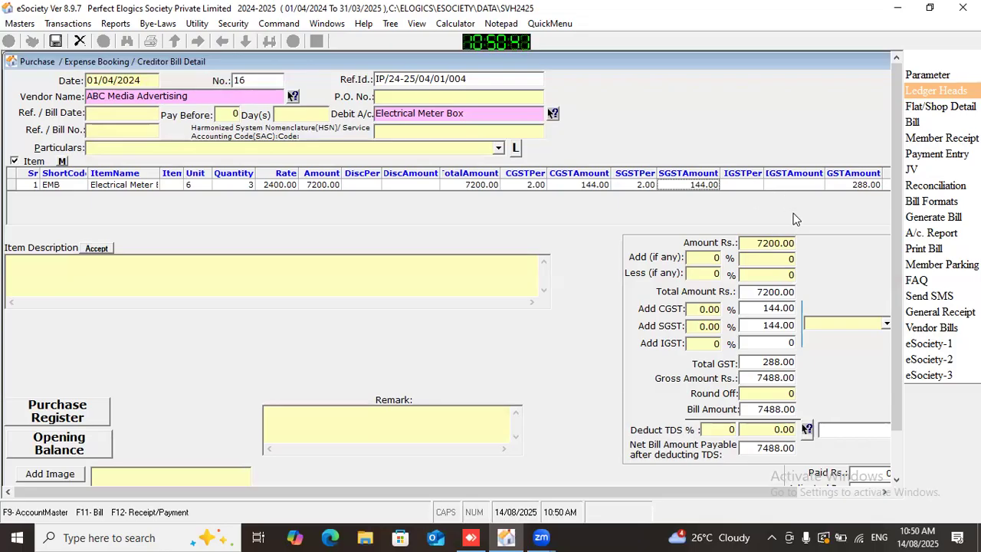
{"action": "left_click", "coordinate": [751, 241]}
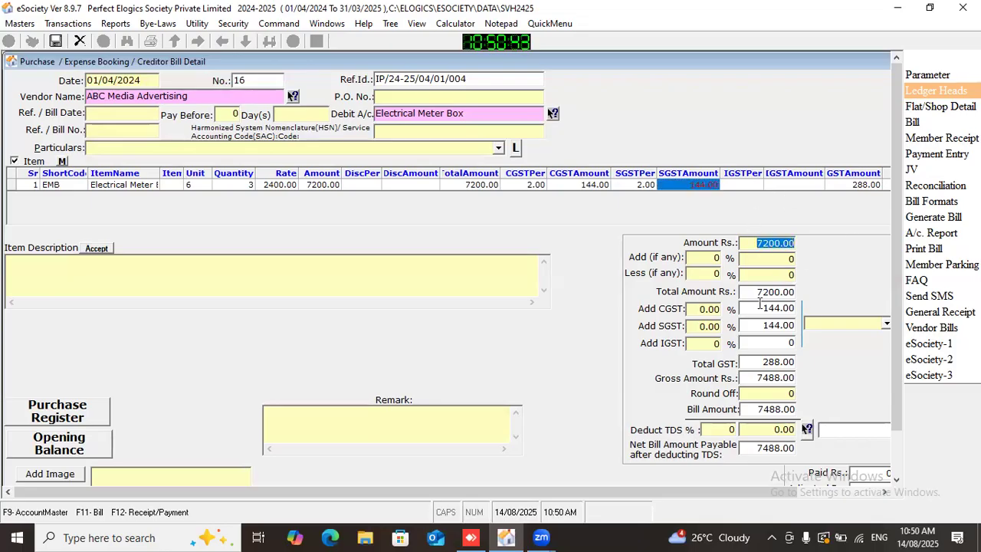
{"action": "left_click", "coordinate": [761, 308]}
{"action": "double_click", "coordinate": [772, 326]}
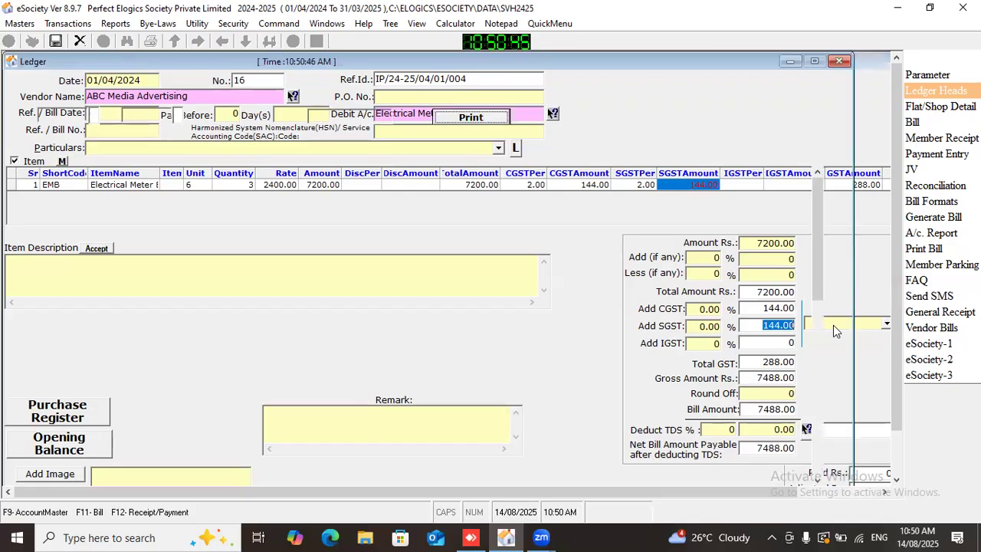
{"action": "left_click", "coordinate": [841, 61]}
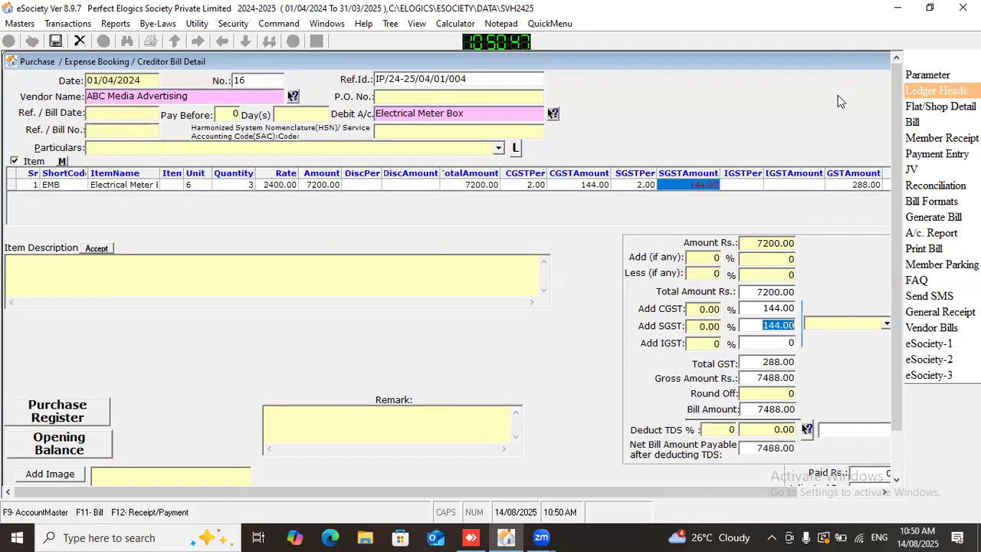
{"action": "left_click", "coordinate": [744, 307]}
Add a second item row with the short code "-" and the item name Delivery Charges
{"action": "left_click", "coordinate": [9, 187]}
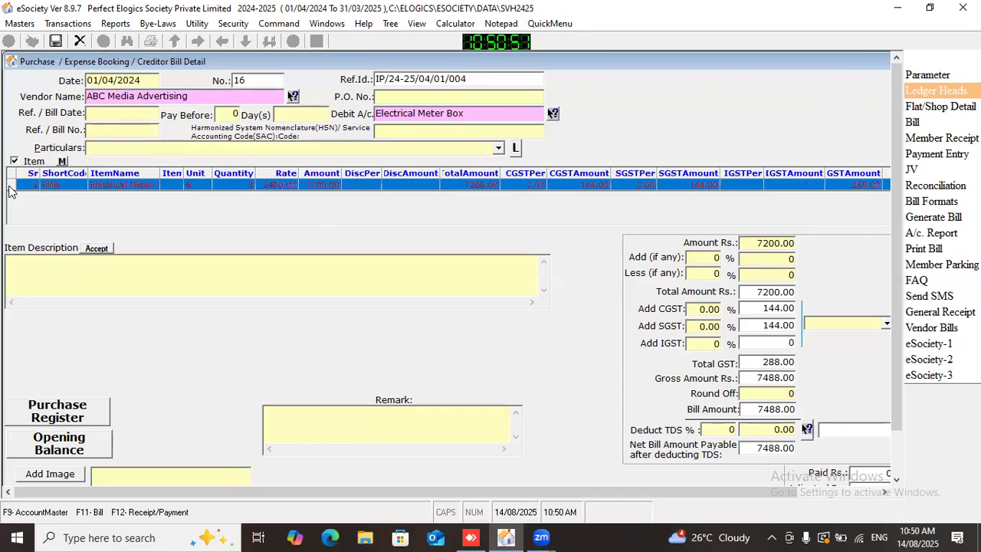
{"action": "left_click", "coordinate": [36, 195]}
{"action": "left_click", "coordinate": [118, 196]}
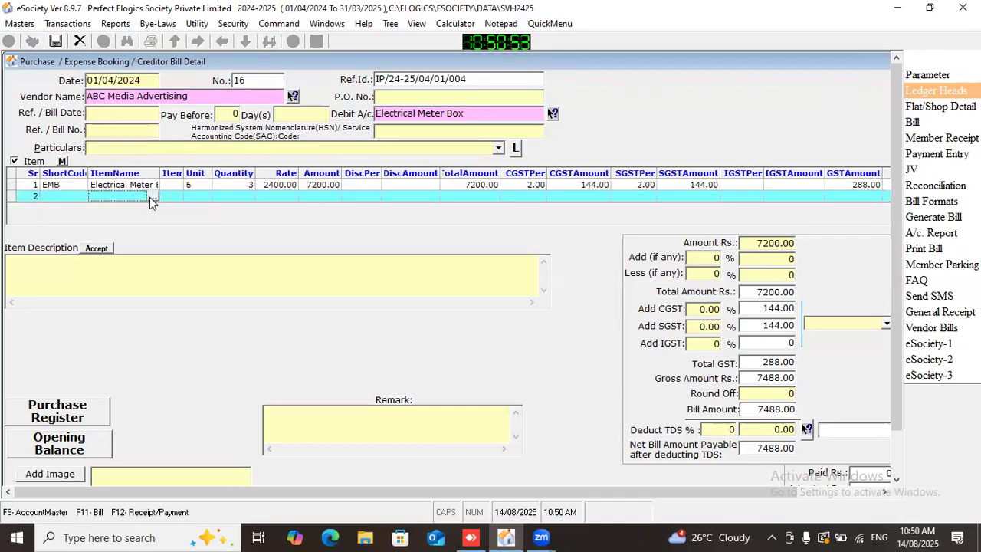
{"action": "left_click", "coordinate": [68, 197]}
{"action": "type", "text": "-"}
{"action": "left_click", "coordinate": [123, 194]}
{"action": "type", "text": "De"}
{"action": "type", "text": "livery "}
{"action": "type", "text": "Charge"}
{"action": "type", "text": "s"}
{"action": "left_click", "coordinate": [203, 197]}
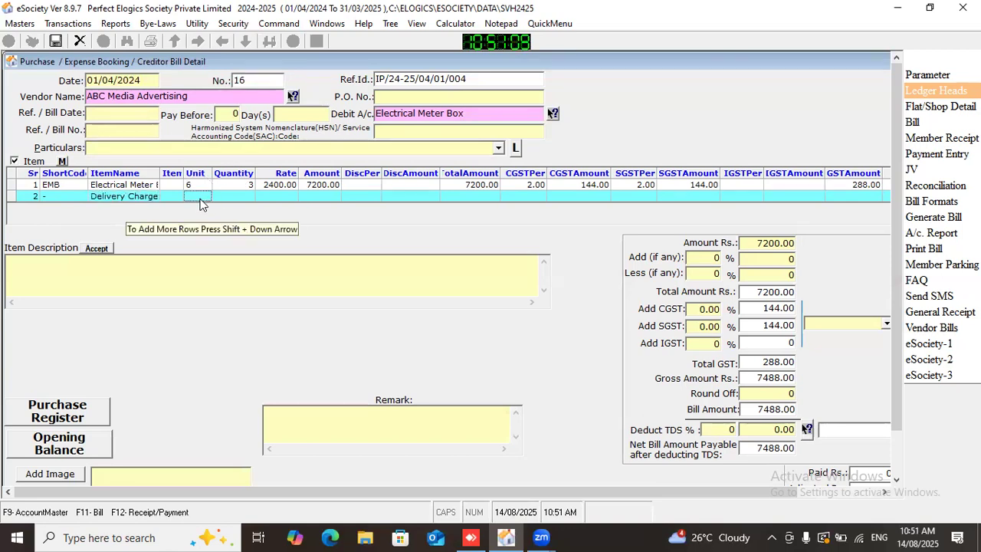
Set the rate of the Delivery Charges row to 240, leaving its unit and quantity blank
{"action": "left_click", "coordinate": [239, 199]}
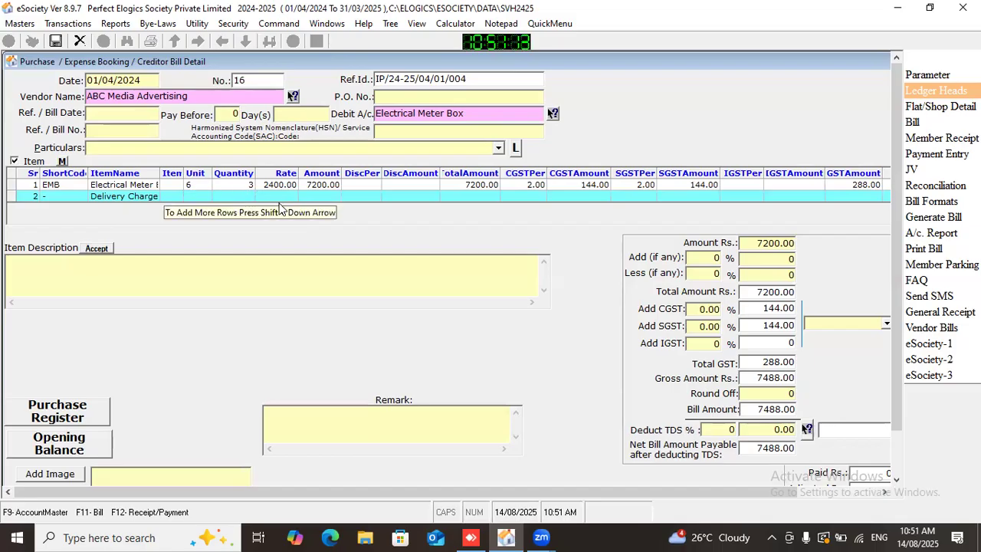
{"action": "left_click", "coordinate": [319, 197]}
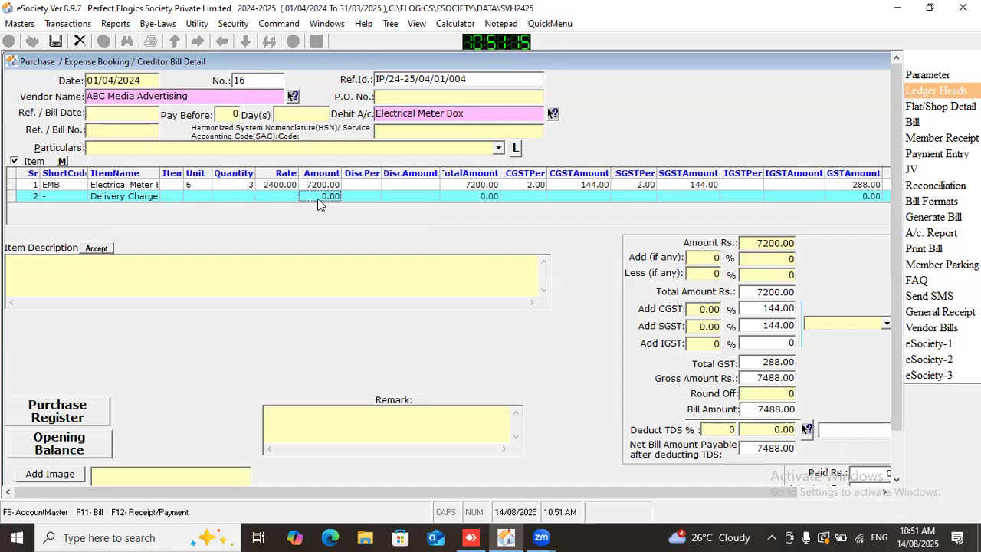
{"action": "key", "text": "Left"}
{"action": "left_click", "coordinate": [283, 194]}
{"action": "type", "text": "240"}
{"action": "left_click", "coordinate": [321, 195]}
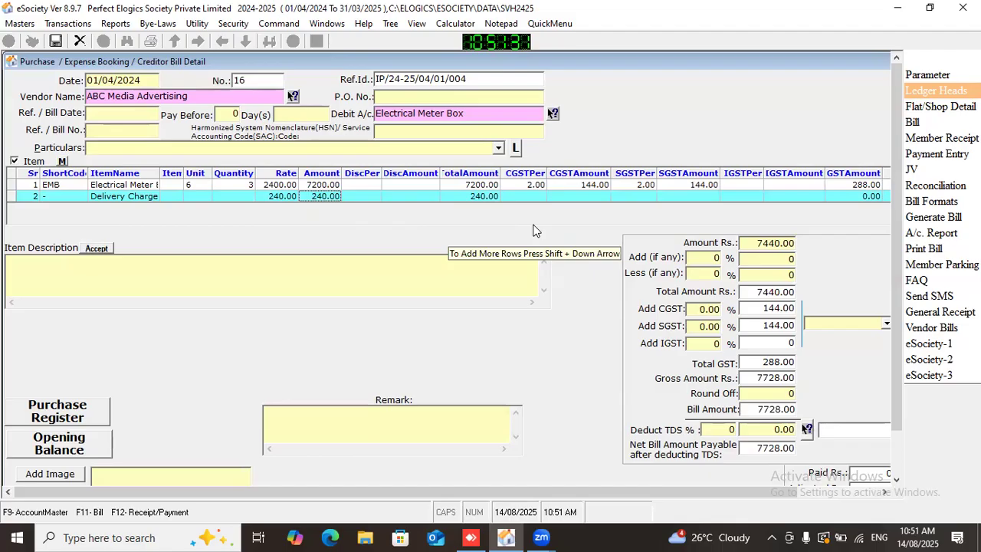
Add a third item row and select Charger from the item records
{"action": "left_click", "coordinate": [9, 197]}
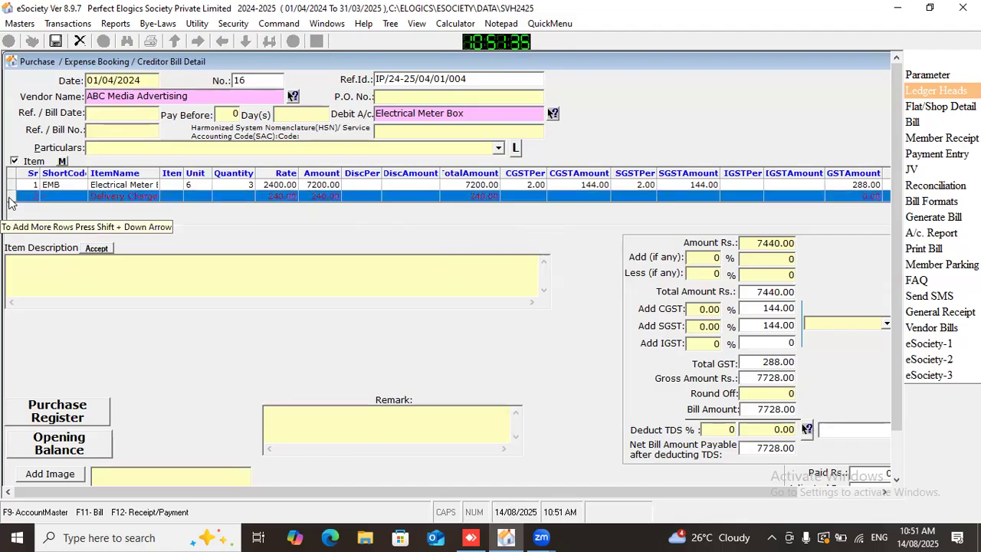
{"action": "key", "text": "shift+Down"}
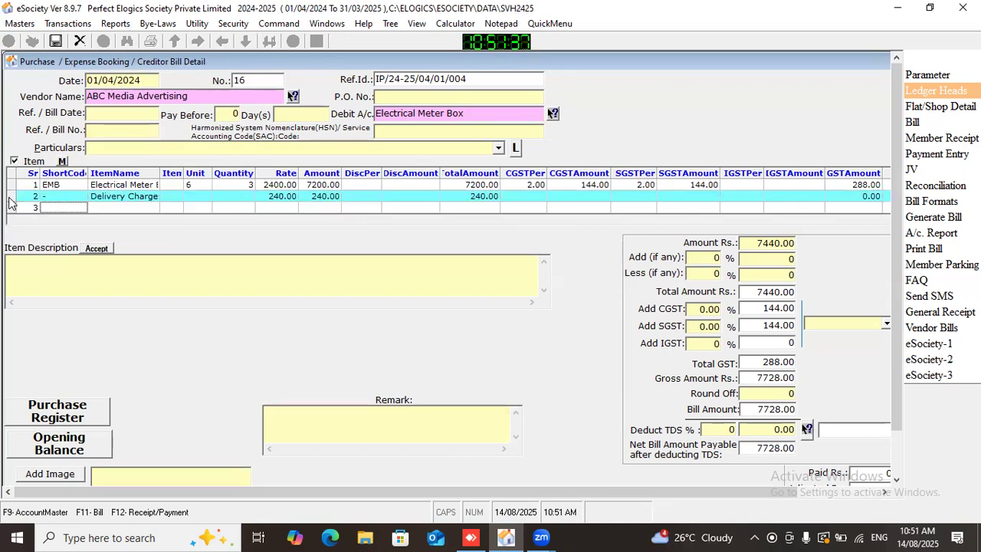
{"action": "left_click", "coordinate": [95, 209]}
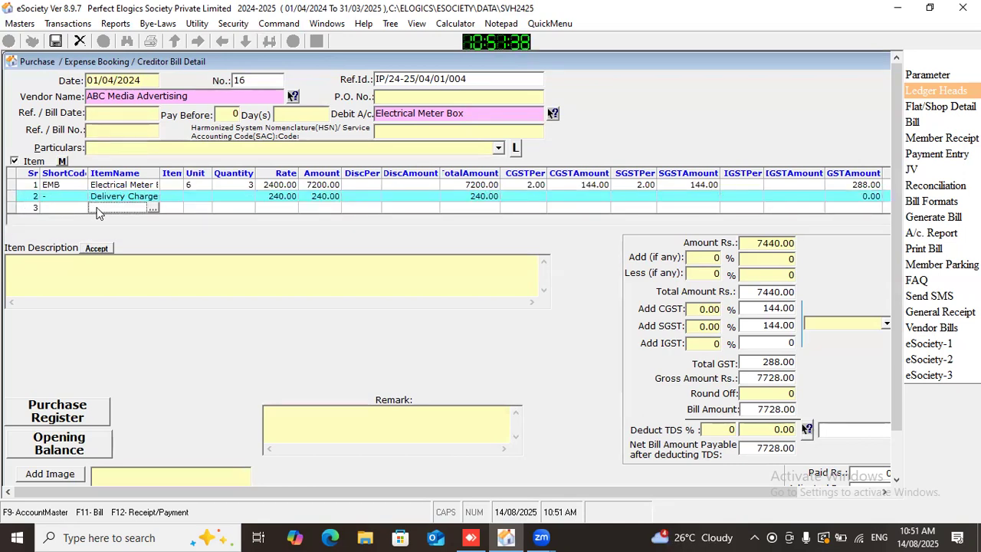
{"action": "left_click", "coordinate": [153, 207]}
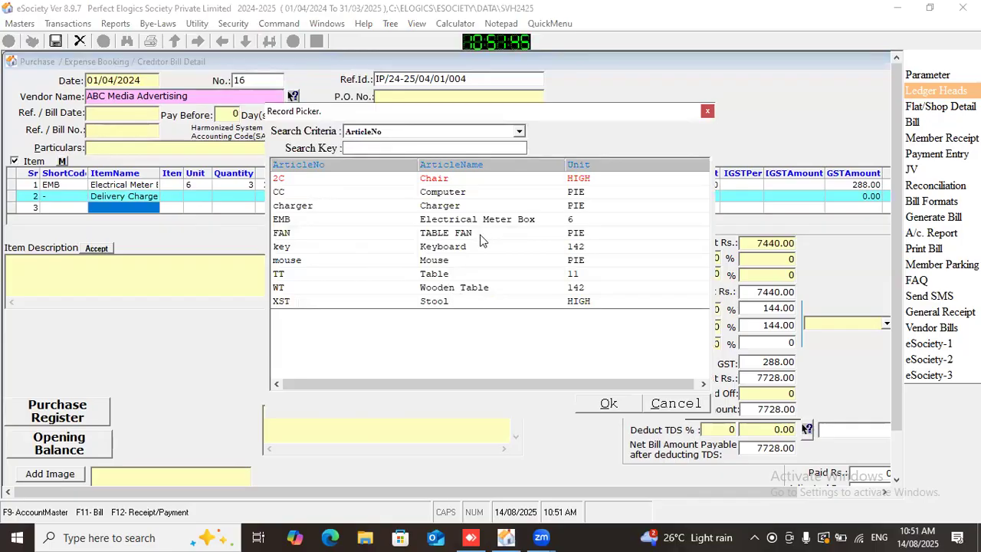
{"action": "double_click", "coordinate": [468, 205]}
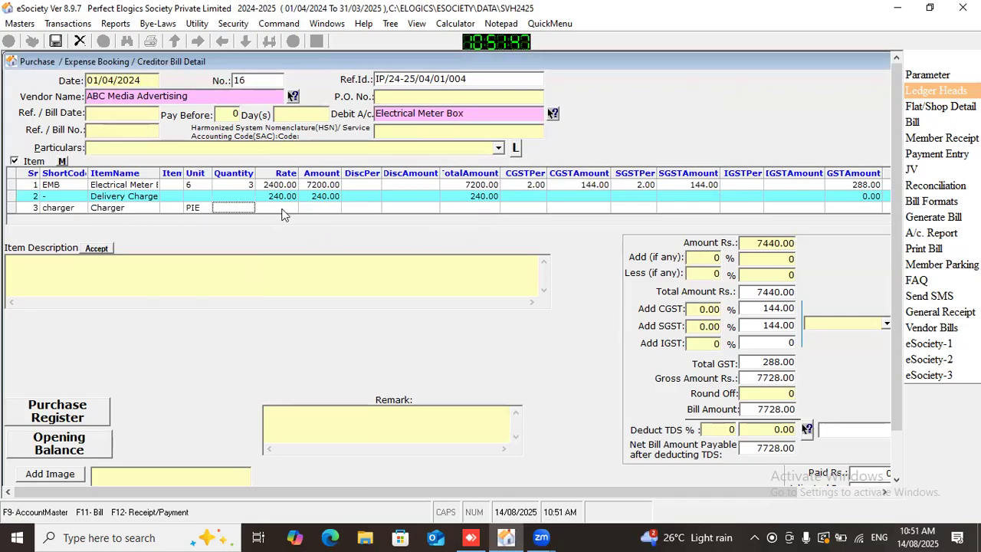
Set the Charger row's quantity to 5 and its rate to 450
{"action": "left_click", "coordinate": [239, 207]}
{"action": "type", "text": "5"}
{"action": "left_click", "coordinate": [287, 207]}
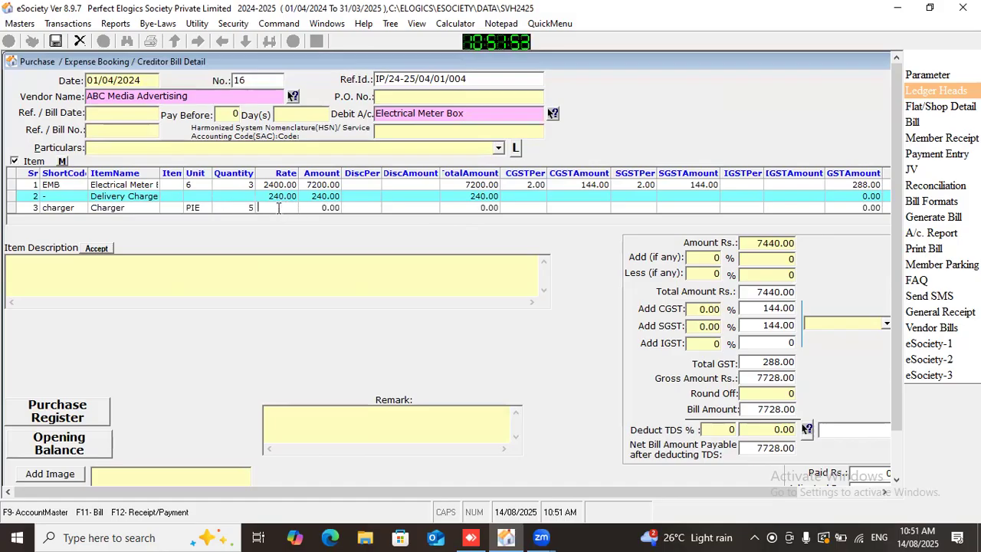
{"action": "type", "text": "450"}
{"action": "left_click", "coordinate": [325, 207]}
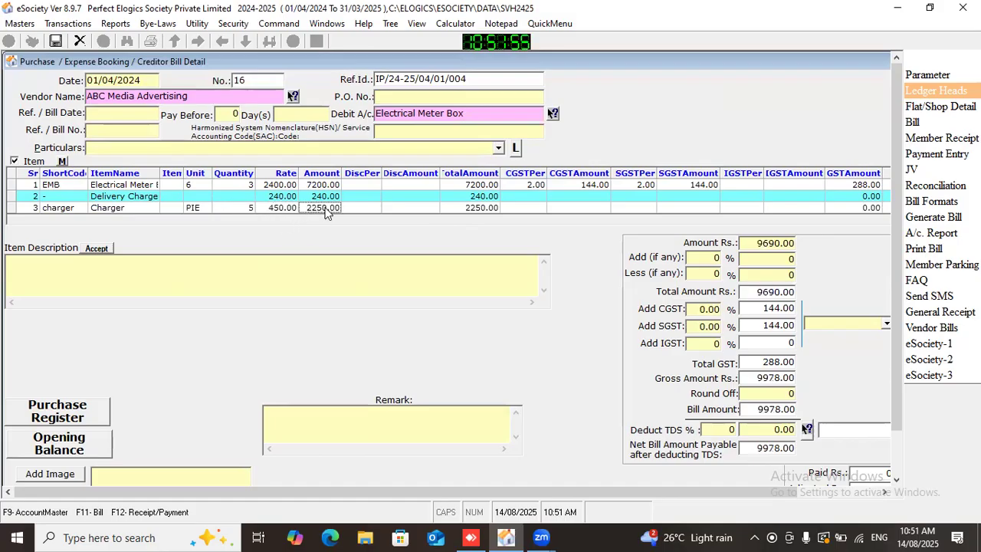
Set the CGST and SGST percentages of the Charger row to 3 each
{"action": "left_click", "coordinate": [526, 207]}
{"action": "type", "text": "3"}
{"action": "left_click", "coordinate": [638, 207]}
{"action": "type", "text": "3"}
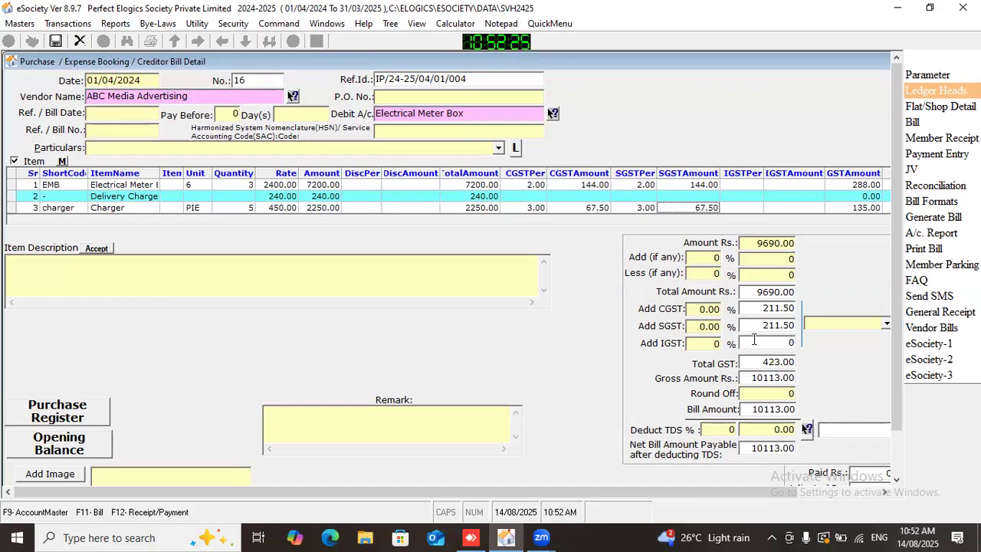
Set the rounding method for the bill's GST amounts to Next To Rupees
{"action": "left_click", "coordinate": [886, 324]}
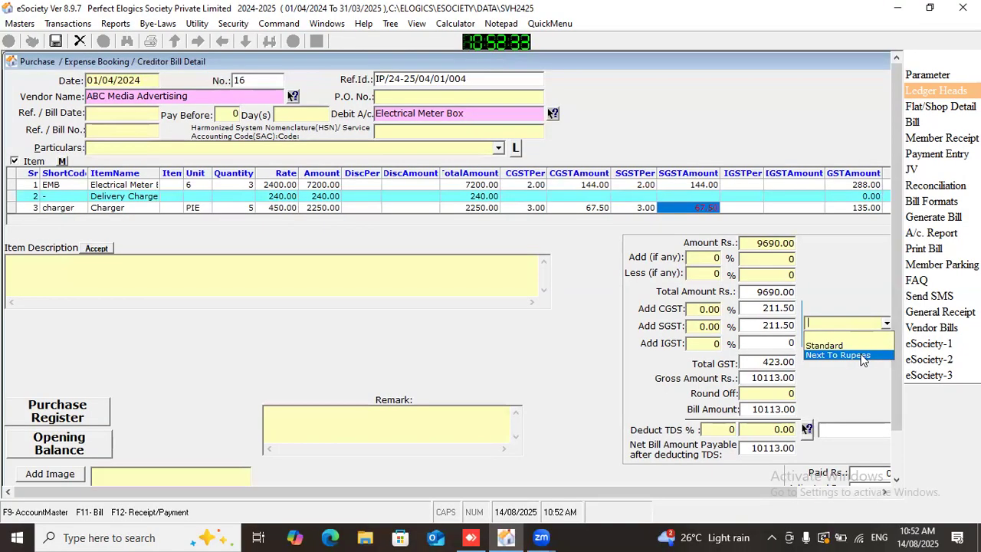
{"action": "left_click", "coordinate": [857, 355]}
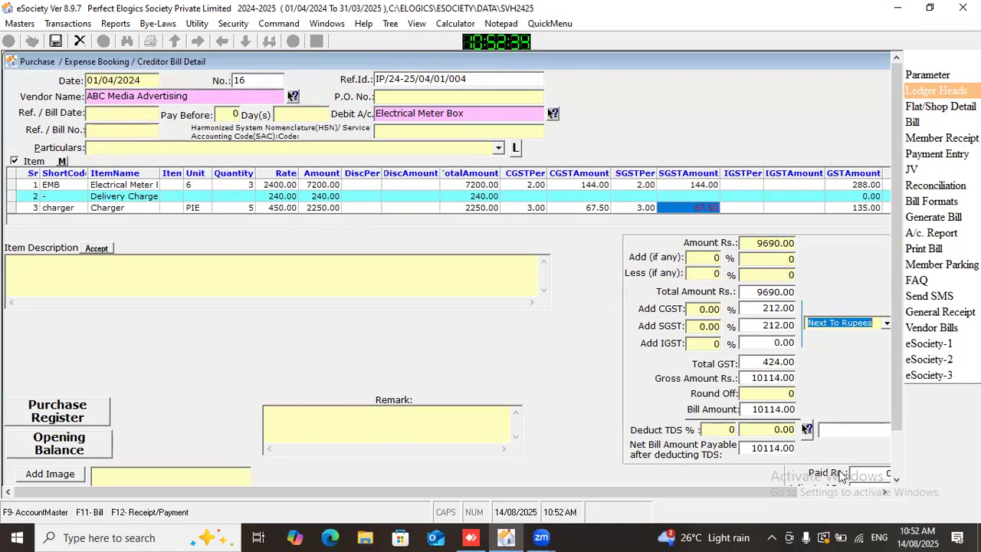
{"action": "left_click", "coordinate": [780, 490]}
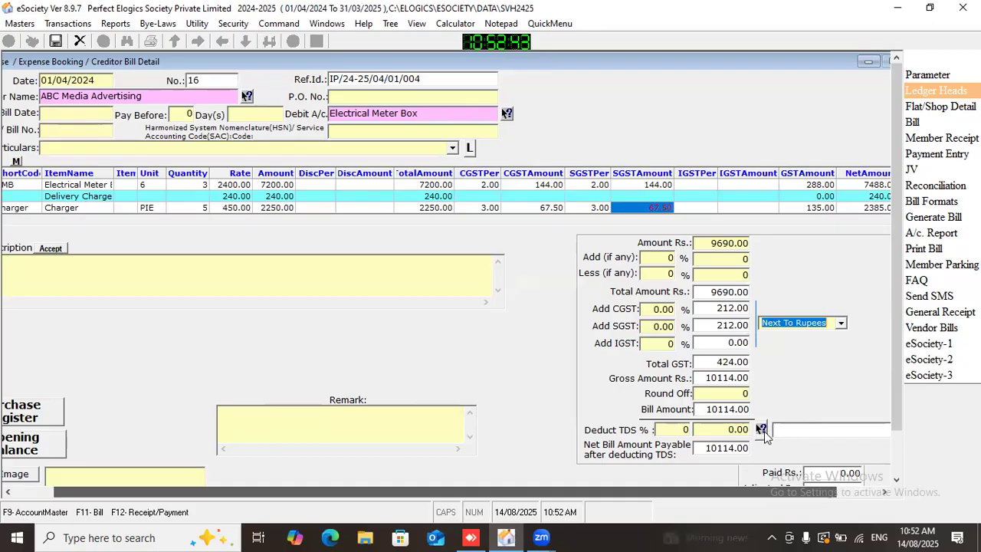
Set the bill's TDS deduction to 1.5 percent
{"action": "left_click", "coordinate": [665, 429]}
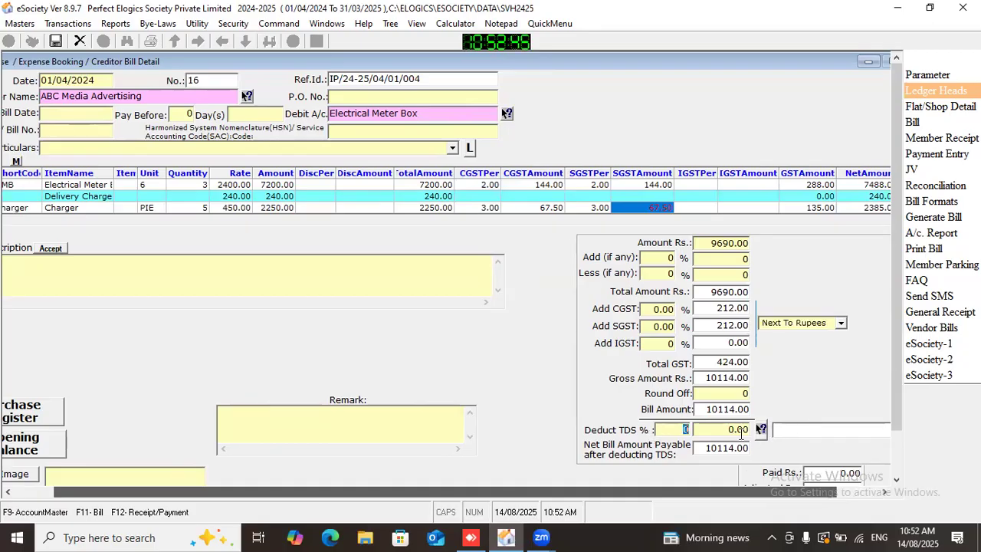
{"action": "type", "text": "1"}
{"action": "key", "text": "Delete"}
{"action": "type", "text": ".5"}
{"action": "left_click", "coordinate": [720, 430]}
Assign TDS Account as the ledger for the bill's TDS deduction
{"action": "left_click", "coordinate": [761, 429]}
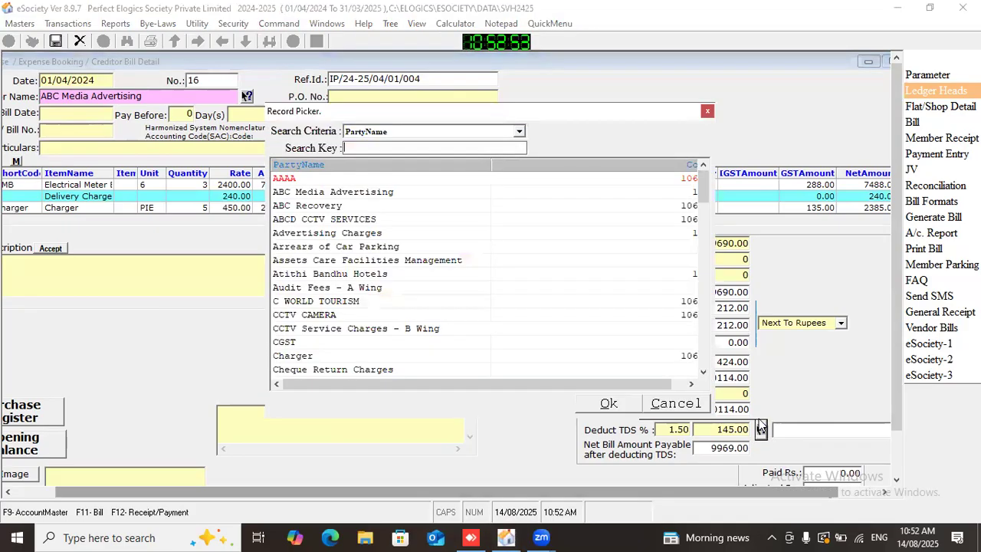
{"action": "left_click", "coordinate": [380, 304]}
{"action": "type", "text": "tds"}
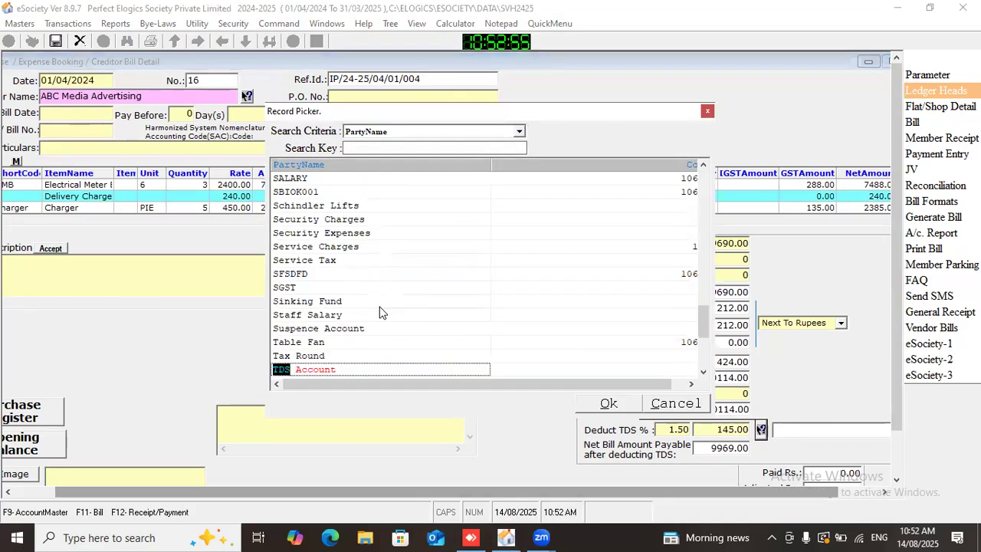
{"action": "double_click", "coordinate": [352, 369]}
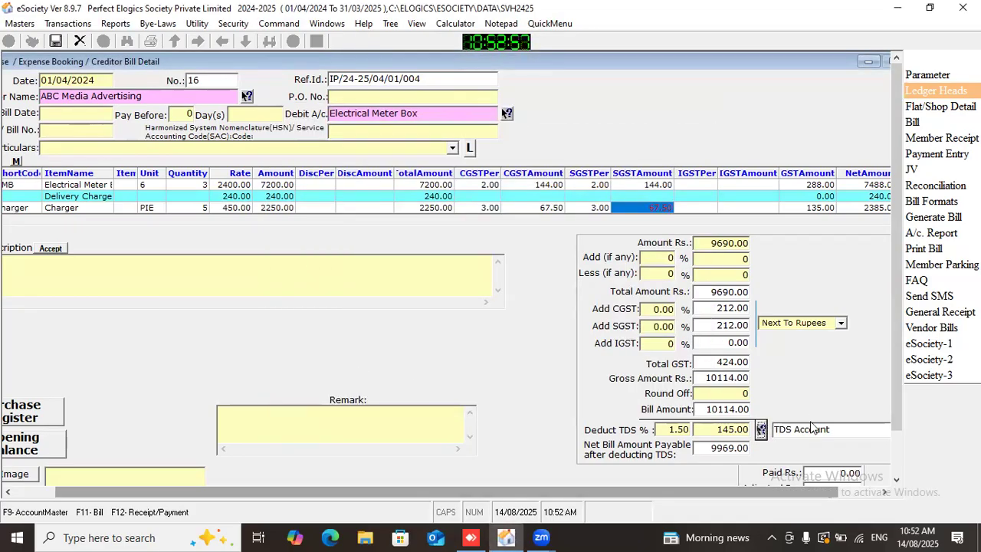
Set the reference bill date to 02/04/2024 and the payment period to 10 days
{"action": "left_click_drag", "start_coordinate": [894, 424], "coordinate": [904, 477]}
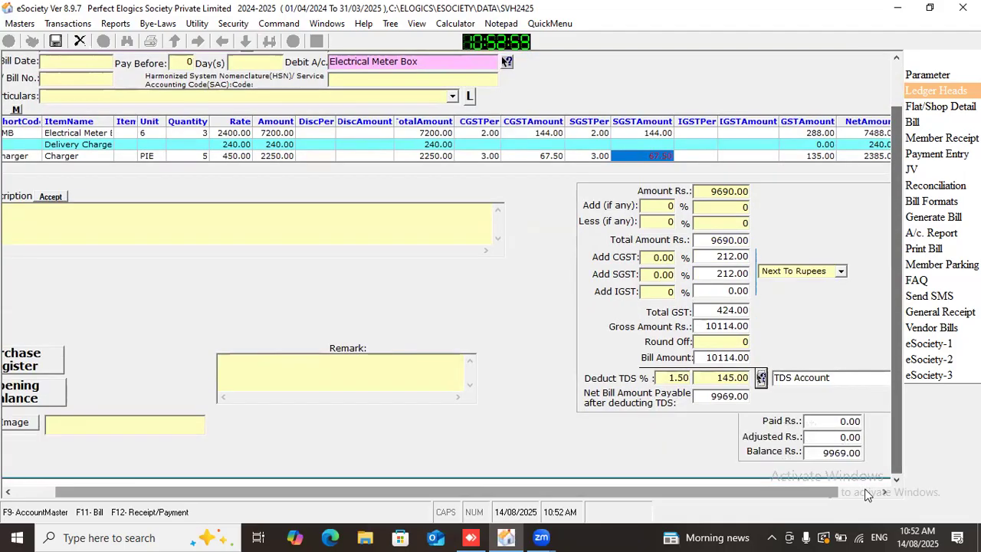
{"action": "left_click_drag", "start_coordinate": [822, 489], "coordinate": [884, 493]}
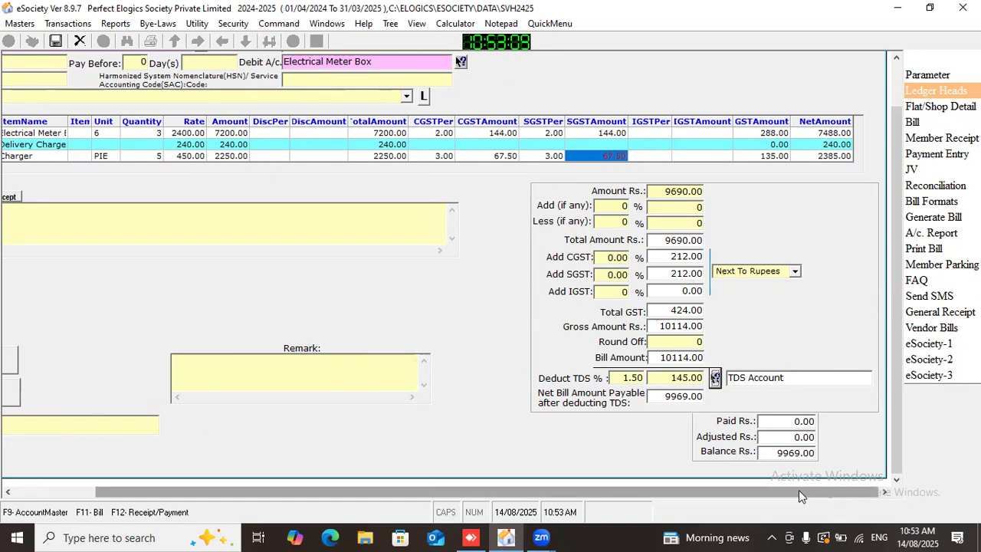
{"action": "left_click_drag", "start_coordinate": [799, 490], "coordinate": [710, 489]}
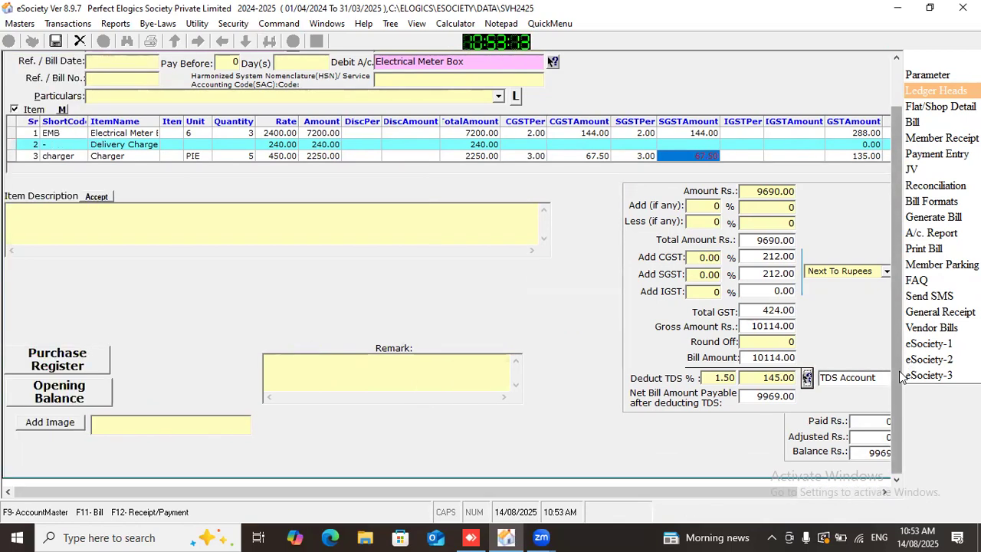
{"action": "scroll", "coordinate": [897, 327], "scroll_direction": "up", "scroll_amount": 2}
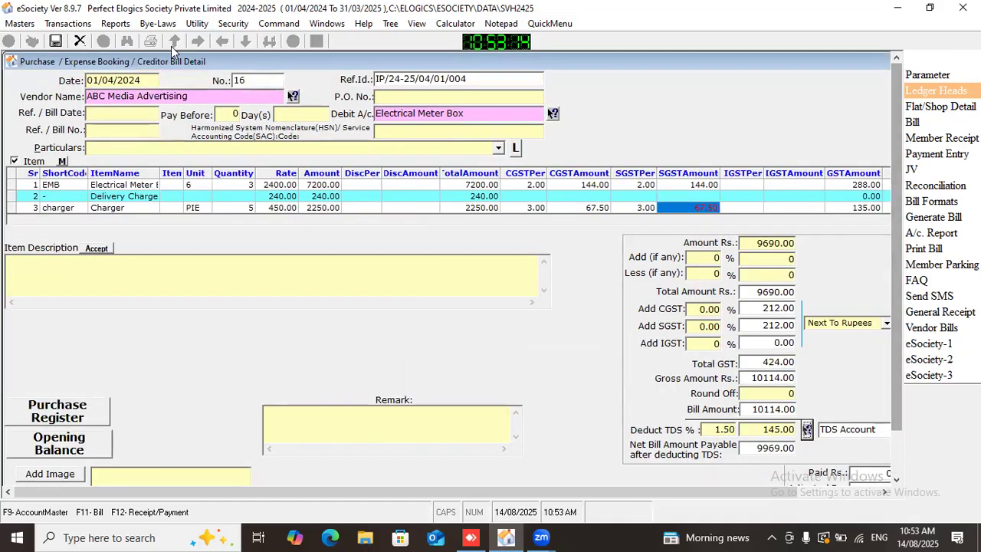
{"action": "left_click", "coordinate": [117, 117]}
{"action": "type", "text": "02/04/202"}
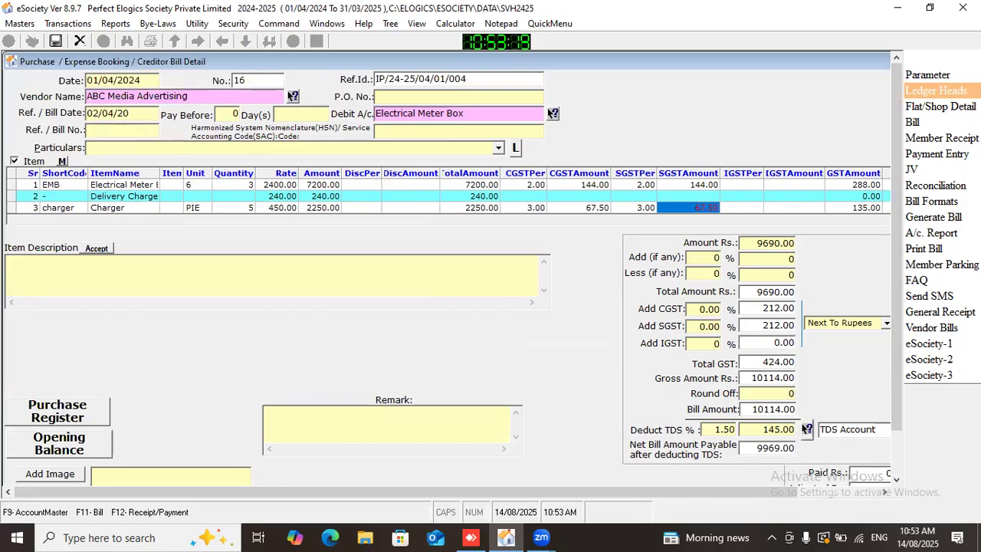
{"action": "type", "text": "4"}
{"action": "key", "text": "Return"}
{"action": "type", "text": "10"}
{"action": "left_click", "coordinate": [308, 113]}
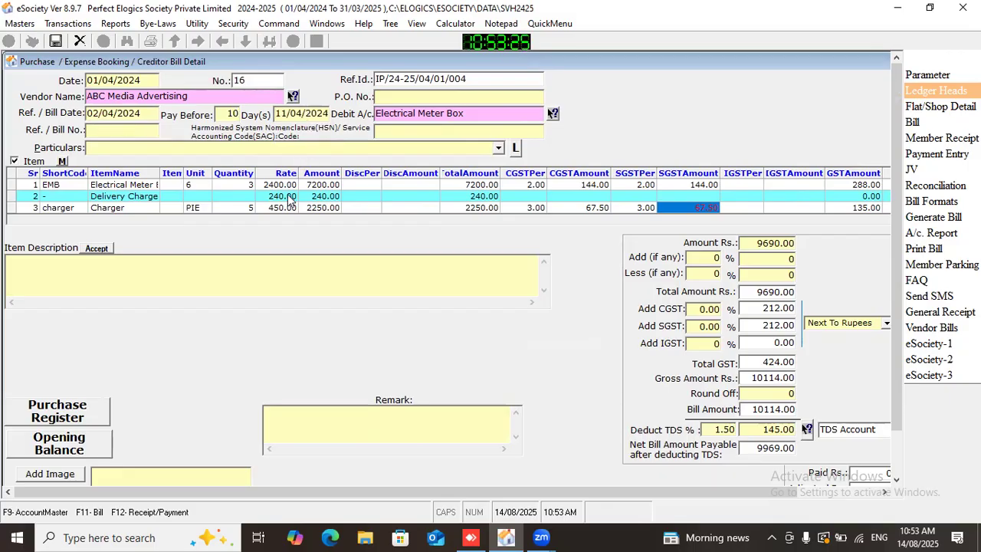
Enter 256 as the reference bill number and save the purchase bill
{"action": "left_click", "coordinate": [111, 133]}
{"action": "type", "text": "256"}
{"action": "left_click", "coordinate": [159, 147]}
{"action": "left_click", "coordinate": [55, 42]}
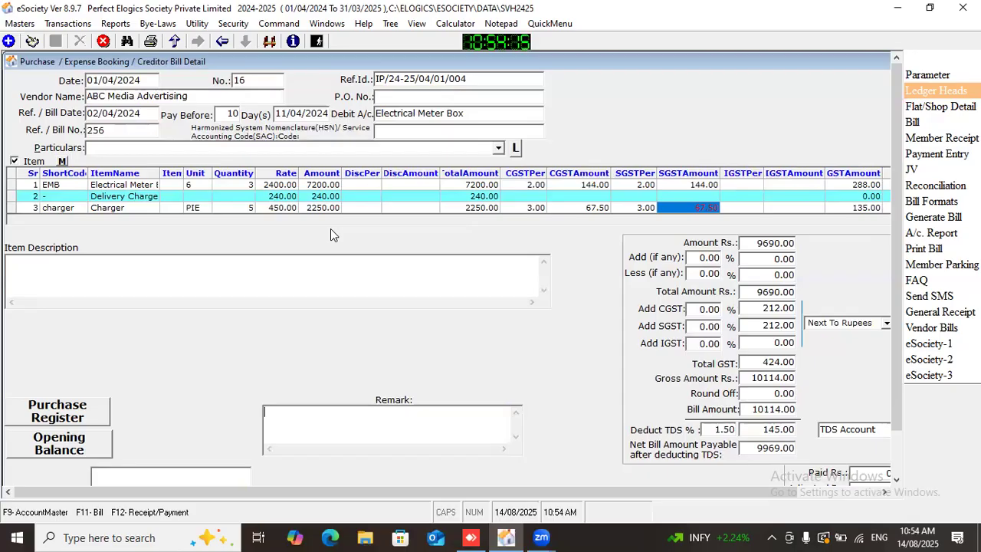
Check the stock ledger entry for this purchase in the Electrical Meter Box item master and close the master
{"action": "left_click", "coordinate": [139, 186]}
{"action": "double_click", "coordinate": [139, 186]}
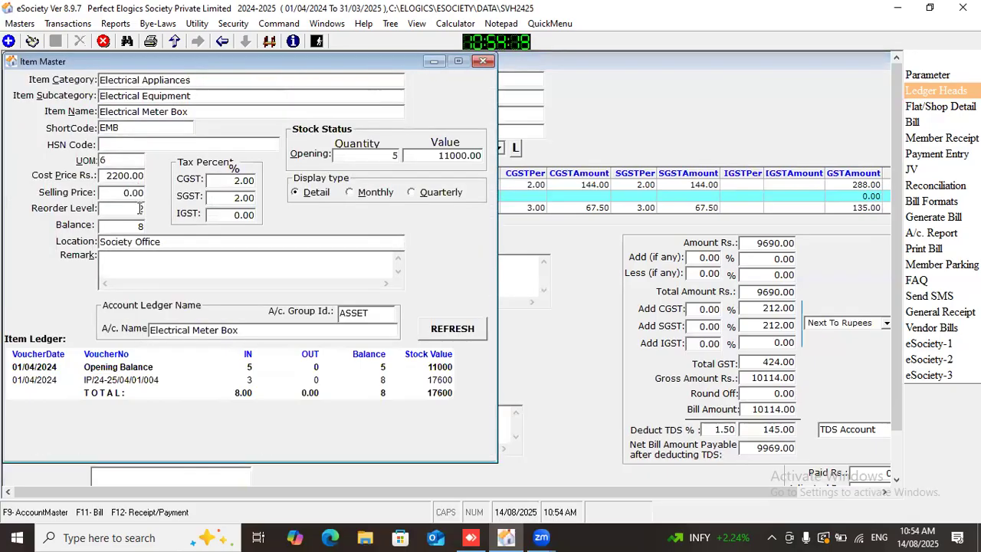
{"action": "left_click", "coordinate": [245, 383]}
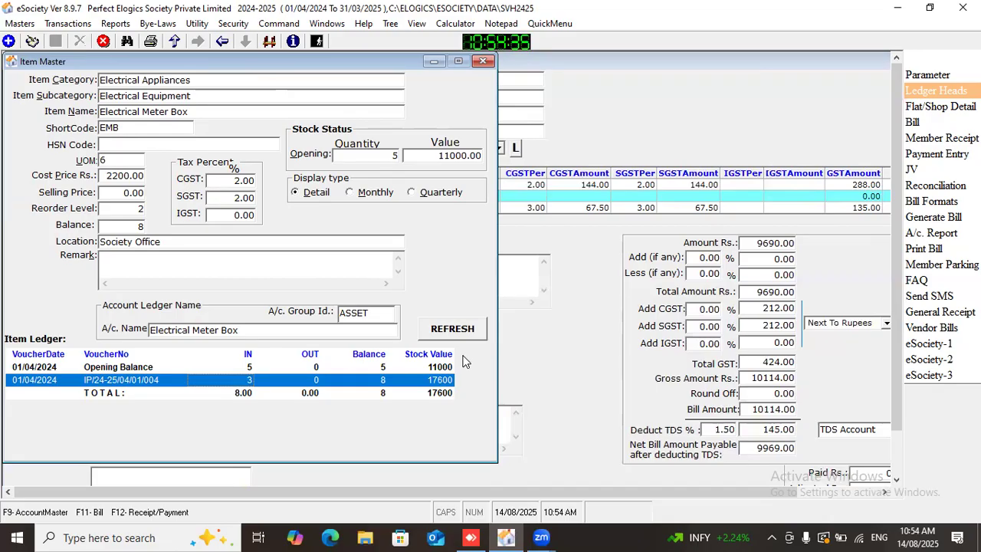
{"action": "left_click", "coordinate": [482, 61]}
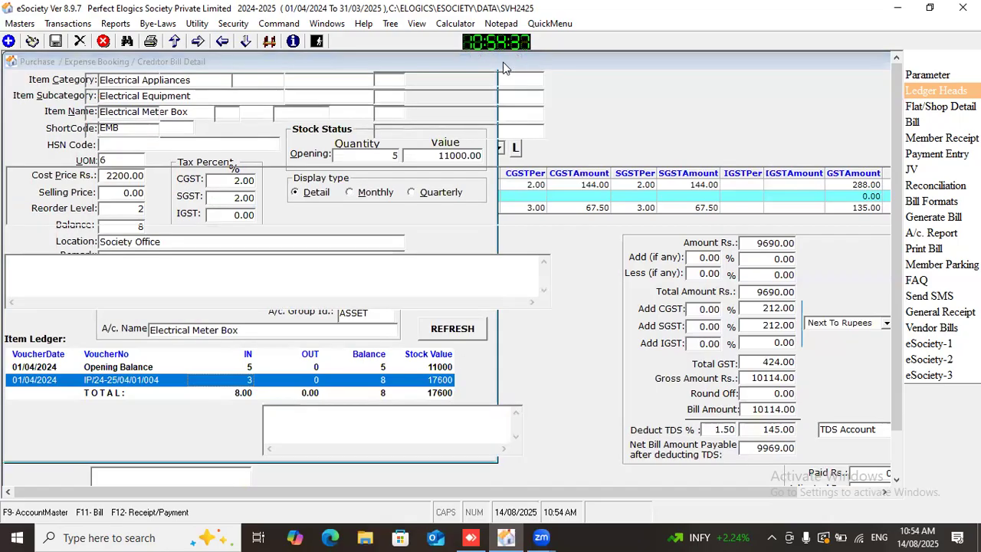
Close the purchase bill and start a new sales/outward bill
{"action": "left_click_drag", "start_coordinate": [596, 60], "coordinate": [394, 115]}
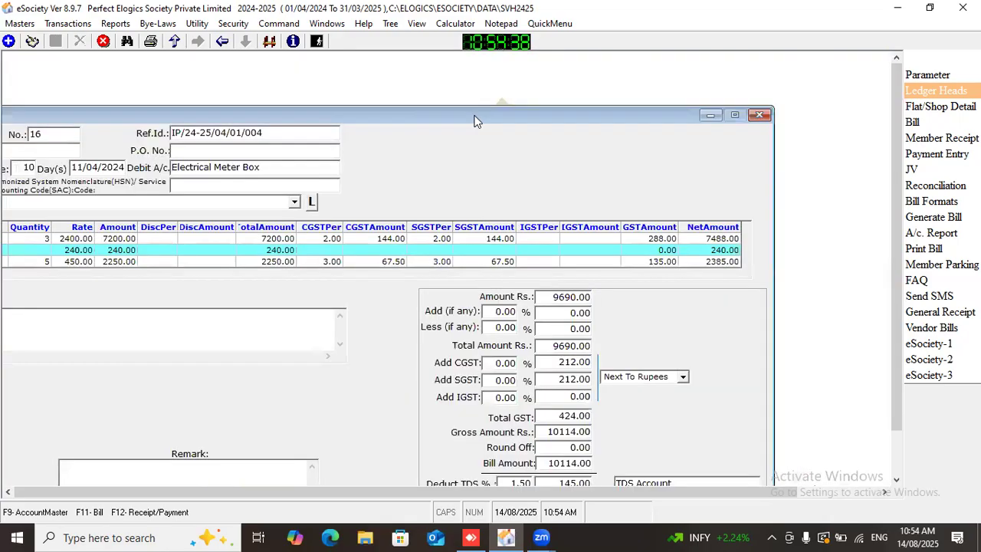
{"action": "left_click", "coordinate": [762, 118]}
{"action": "left_click", "coordinate": [67, 22]}
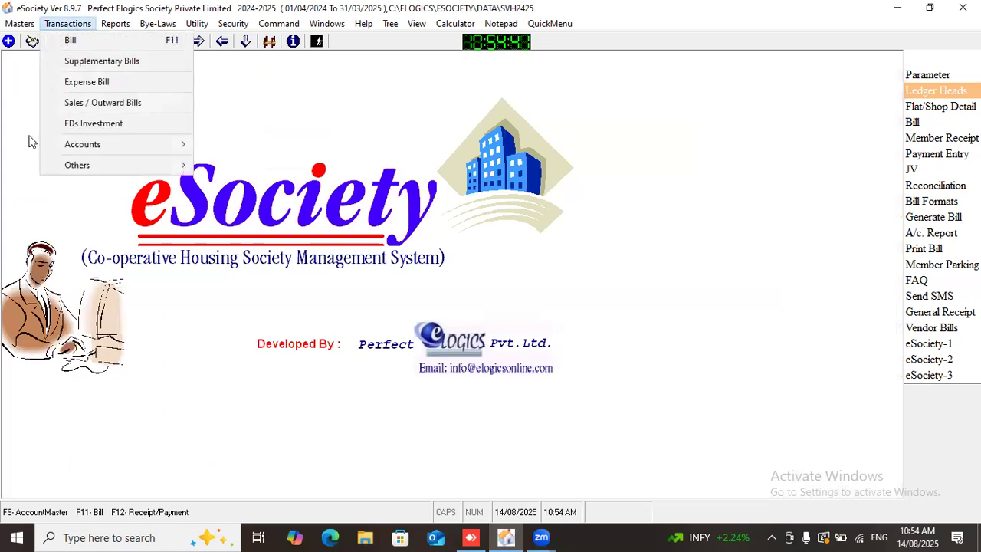
{"action": "left_click", "coordinate": [148, 104]}
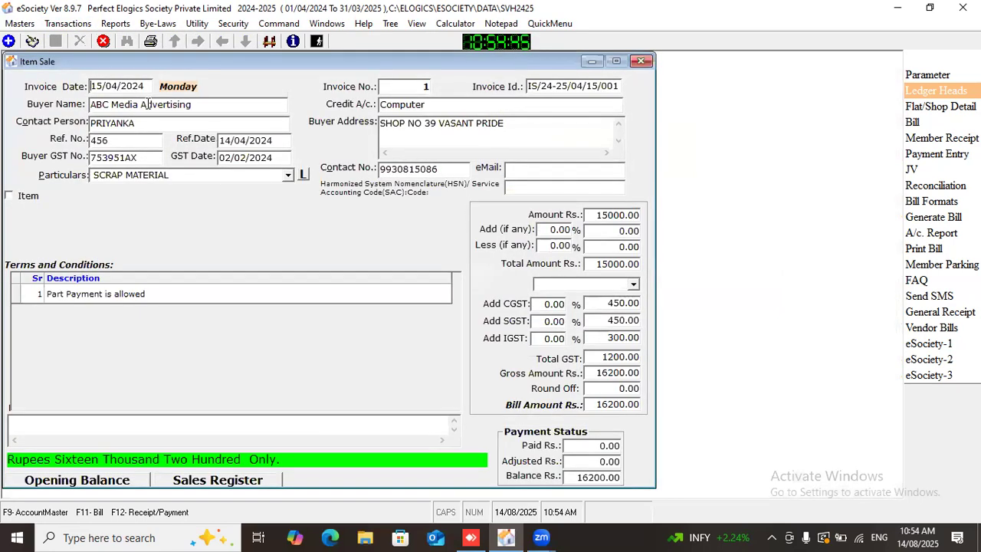
{"action": "left_click", "coordinate": [9, 41]}
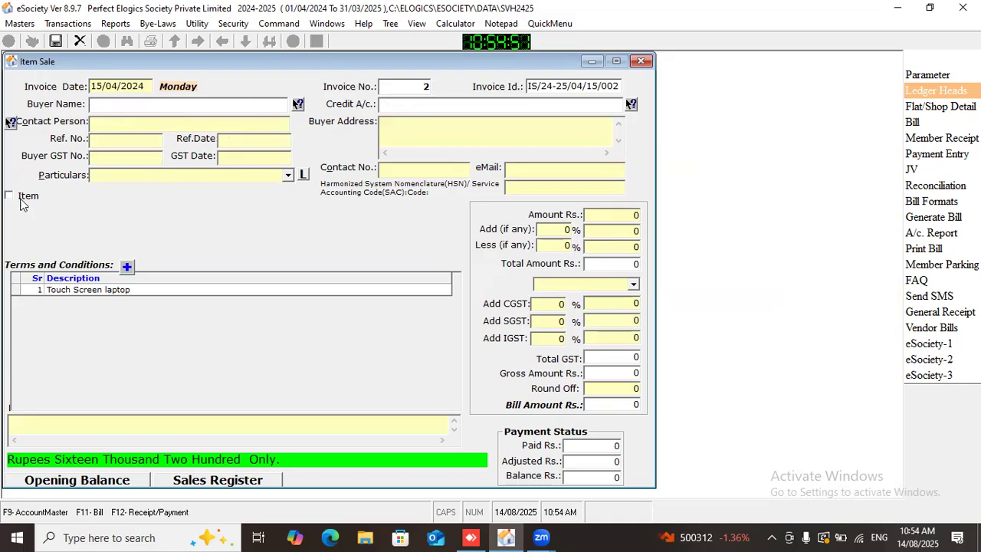
Enable itemised entry on the new sale bill and open the item records for its first row
{"action": "left_click", "coordinate": [22, 198]}
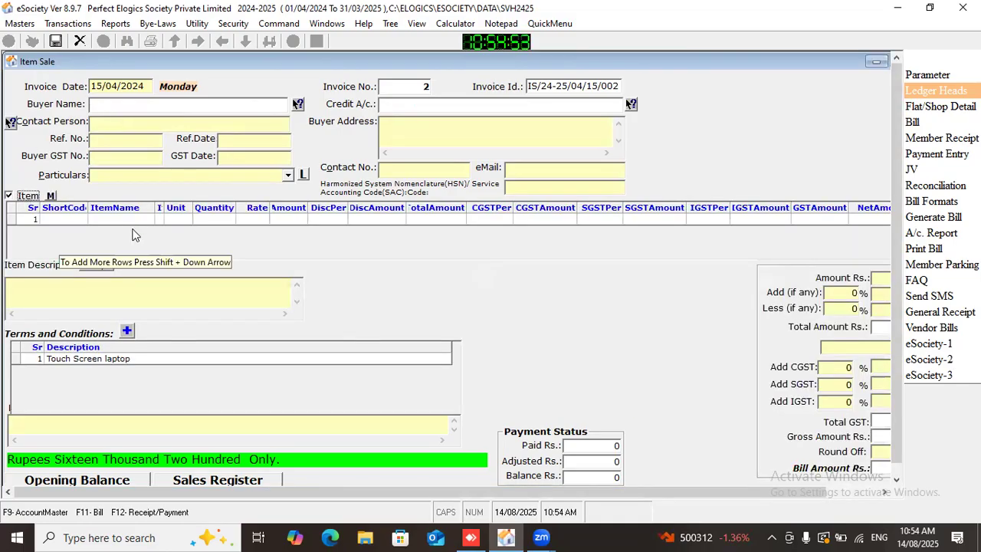
{"action": "left_click", "coordinate": [110, 220]}
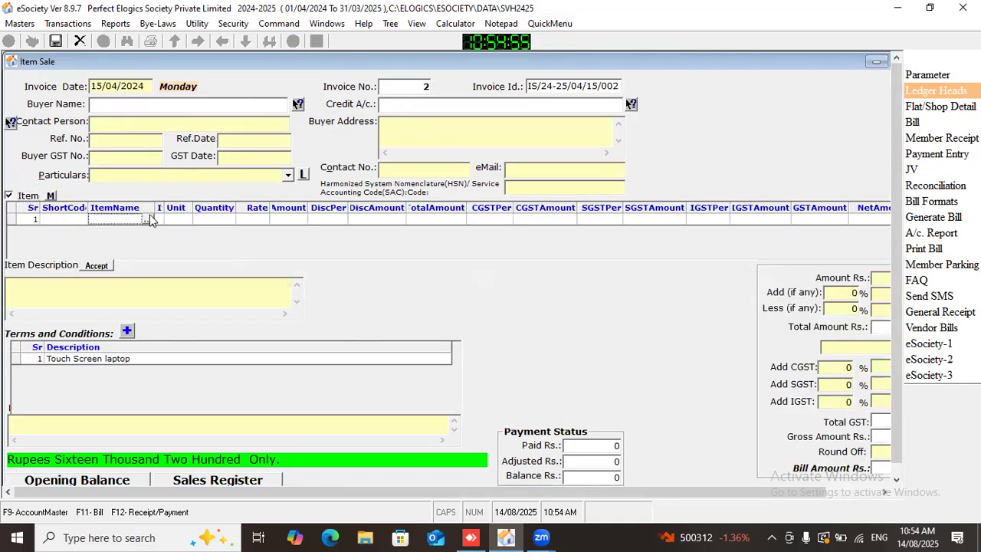
{"action": "left_click", "coordinate": [147, 220]}
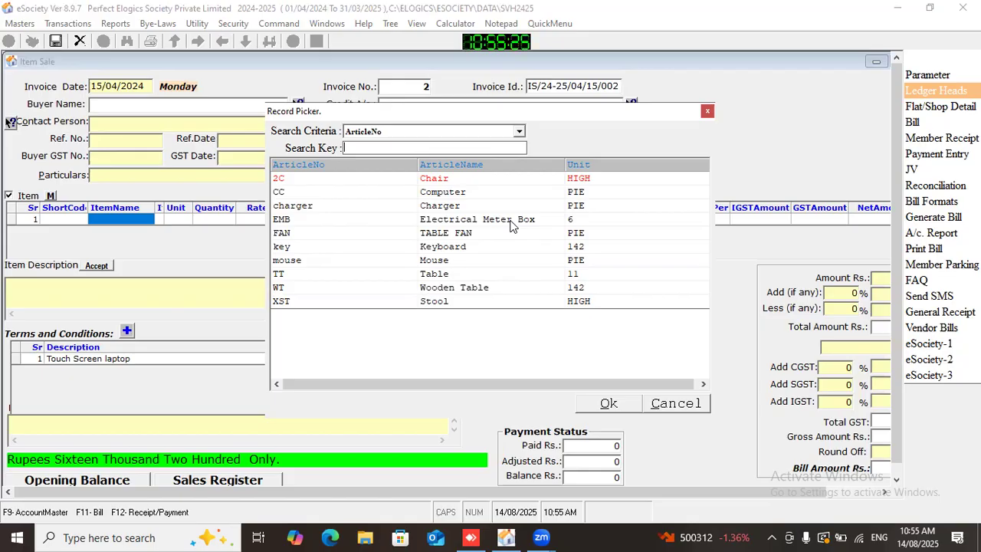
{"action": "left_click", "coordinate": [392, 517]}
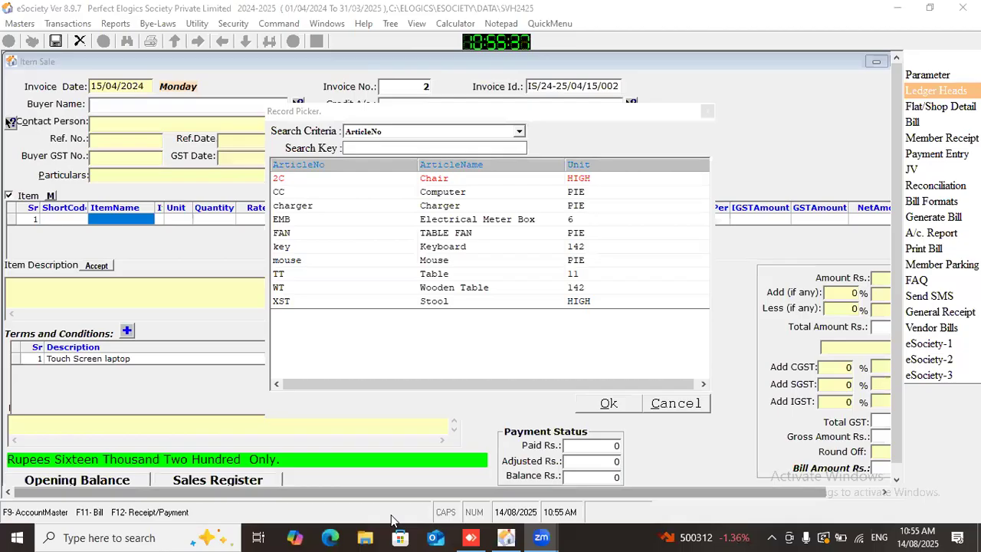